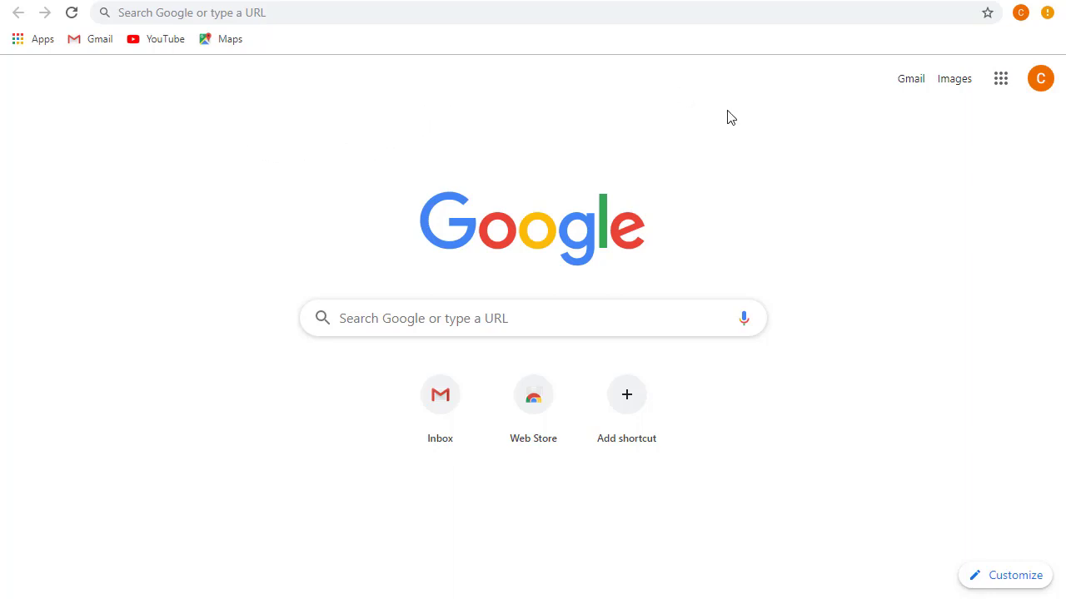
# Open Gmail from the Google new tab page.
pyautogui.click(911, 81)
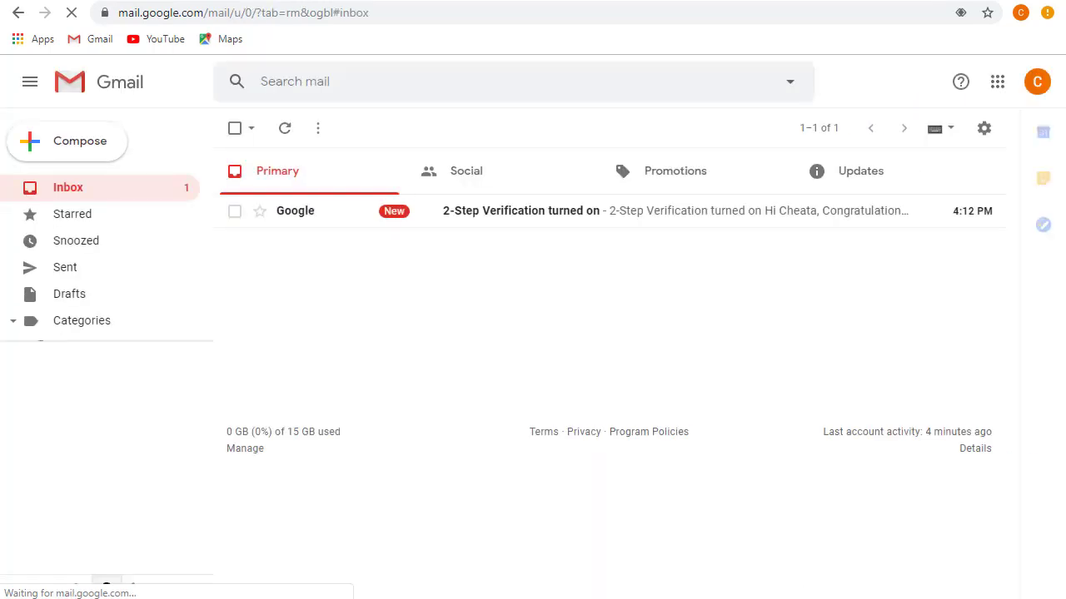
# Read the '2-Step Verification turned on' email, then return to the inbox.
pyautogui.click(536, 215)
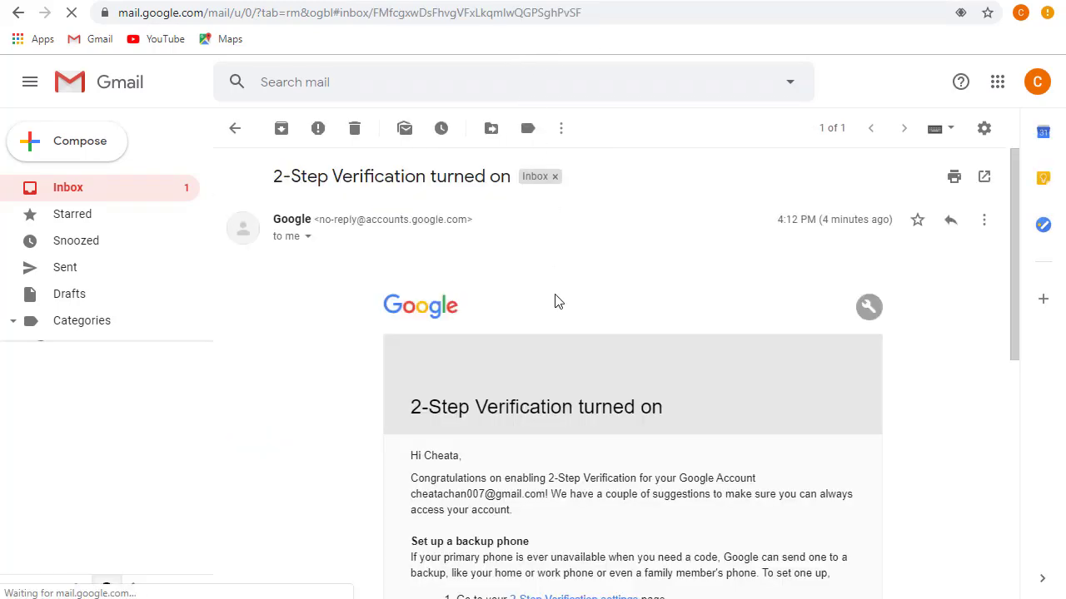
pyautogui.scroll(-6, 579, 350)
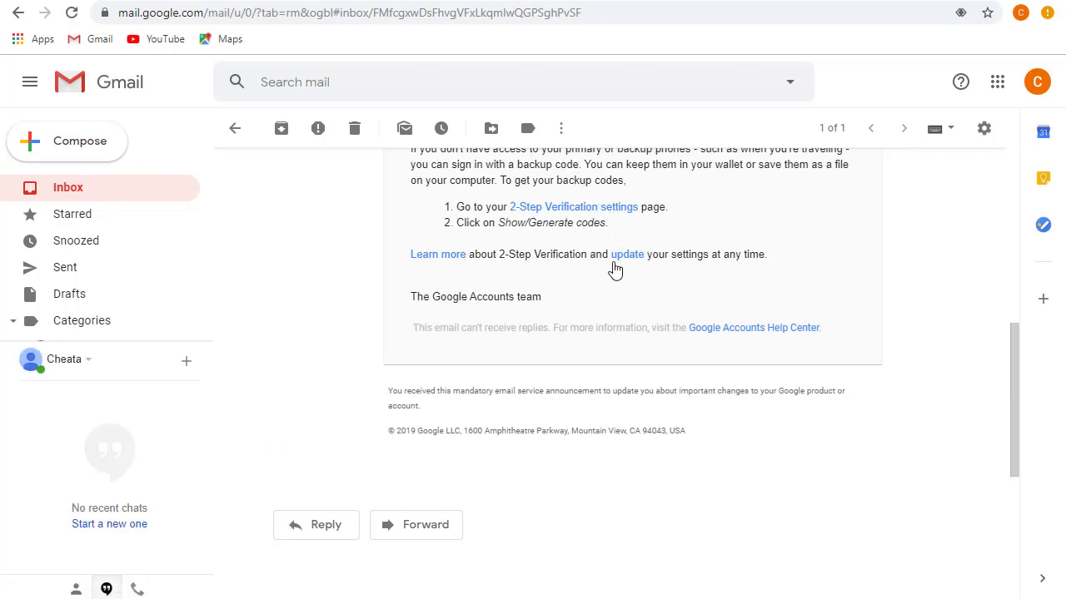
pyautogui.scroll(10, 583, 275)
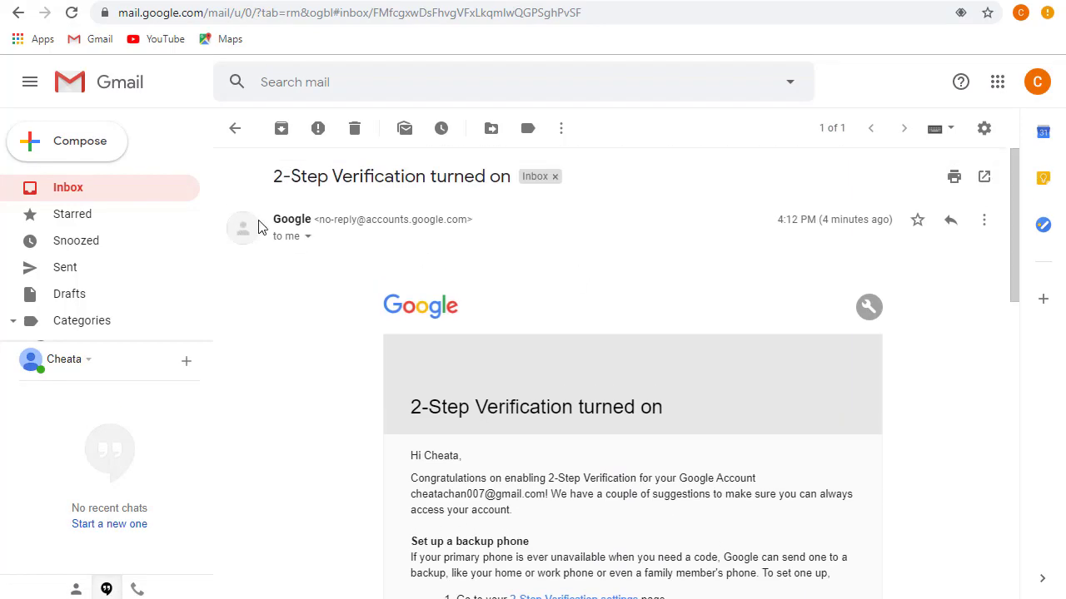
pyautogui.click(60, 195)
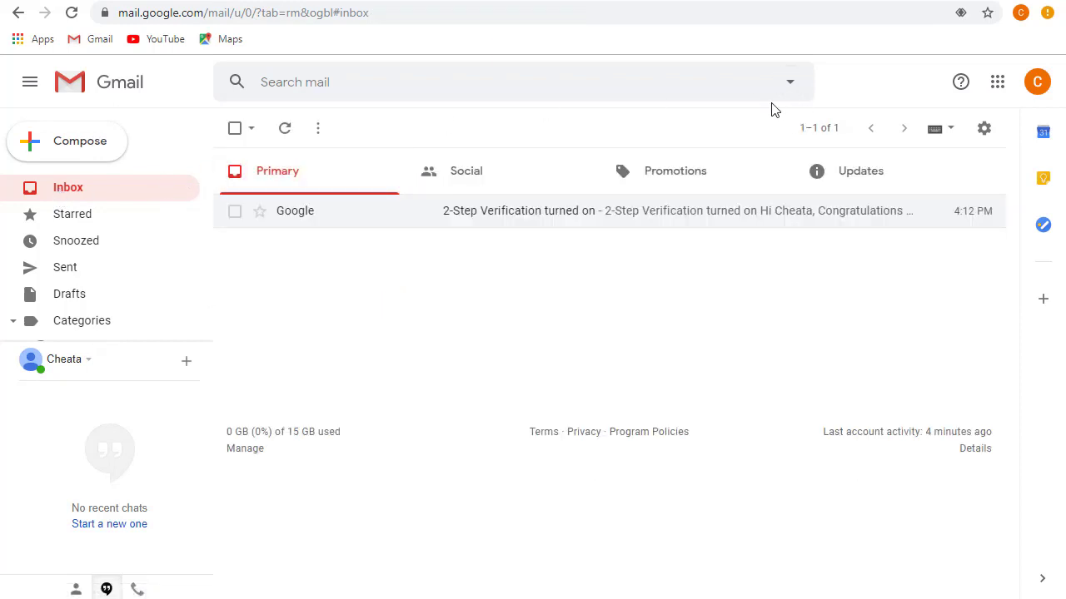
# Browse the list of apps in the Google apps launcher.
pyautogui.click(998, 83)
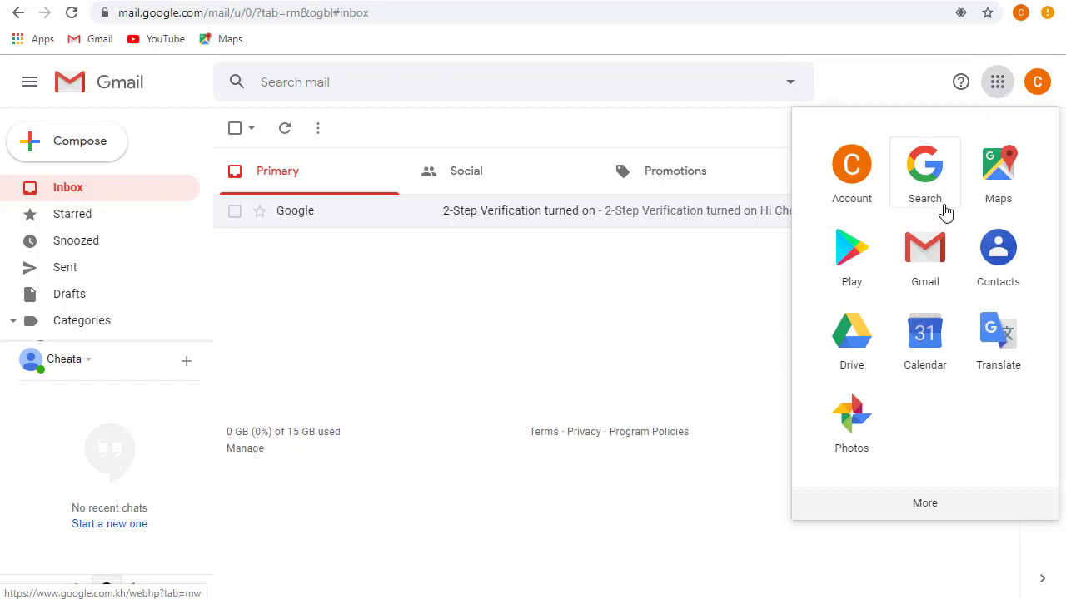
pyautogui.scroll(-3, 950, 236)
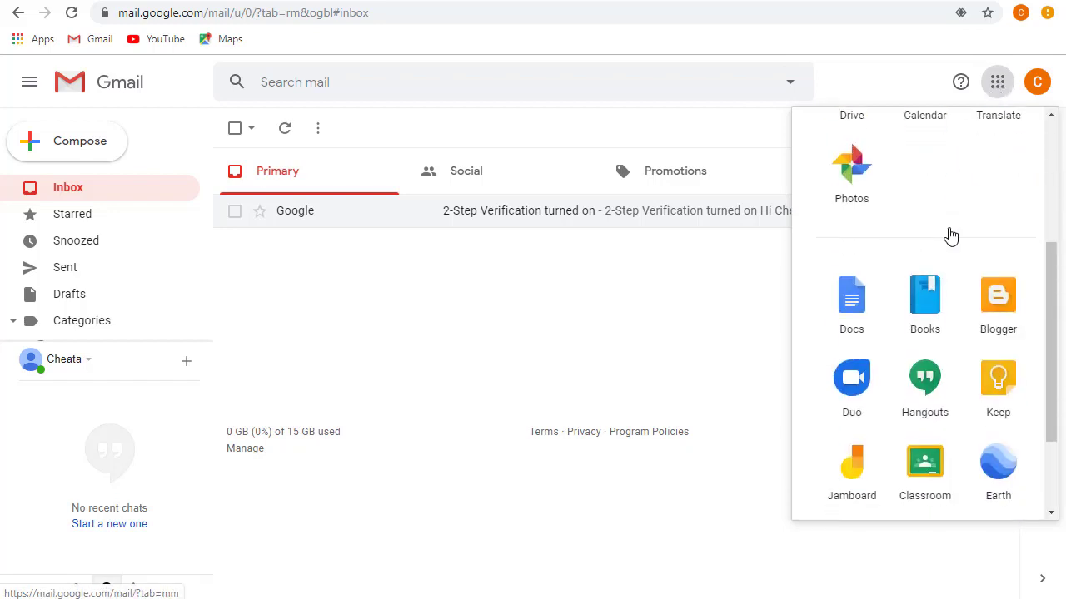
pyautogui.scroll(-3, 951, 236)
pyautogui.scroll(6, 951, 236)
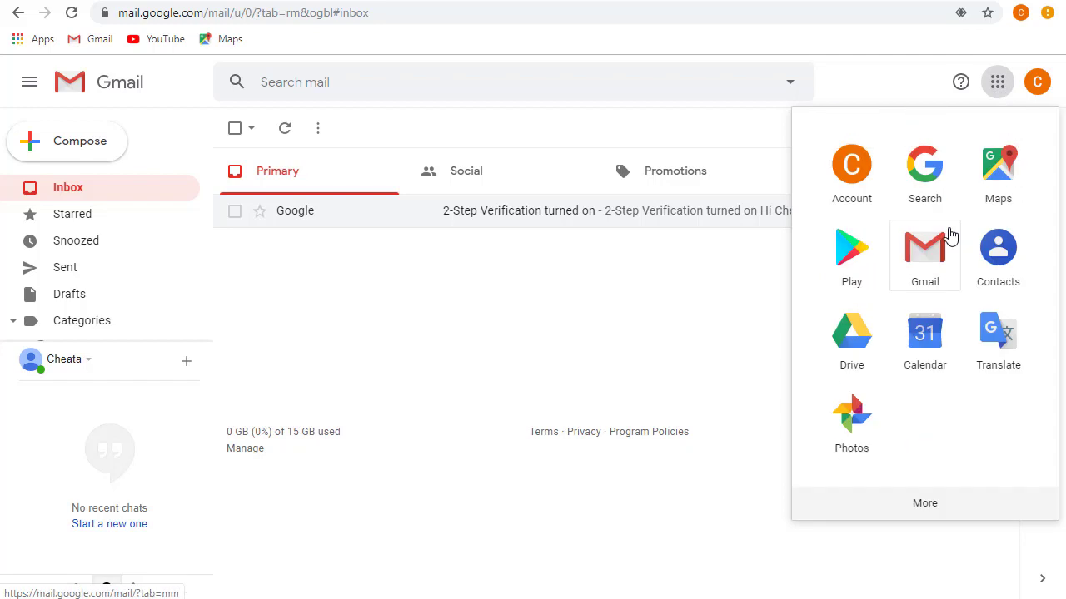
pyautogui.scroll(-5, 951, 235)
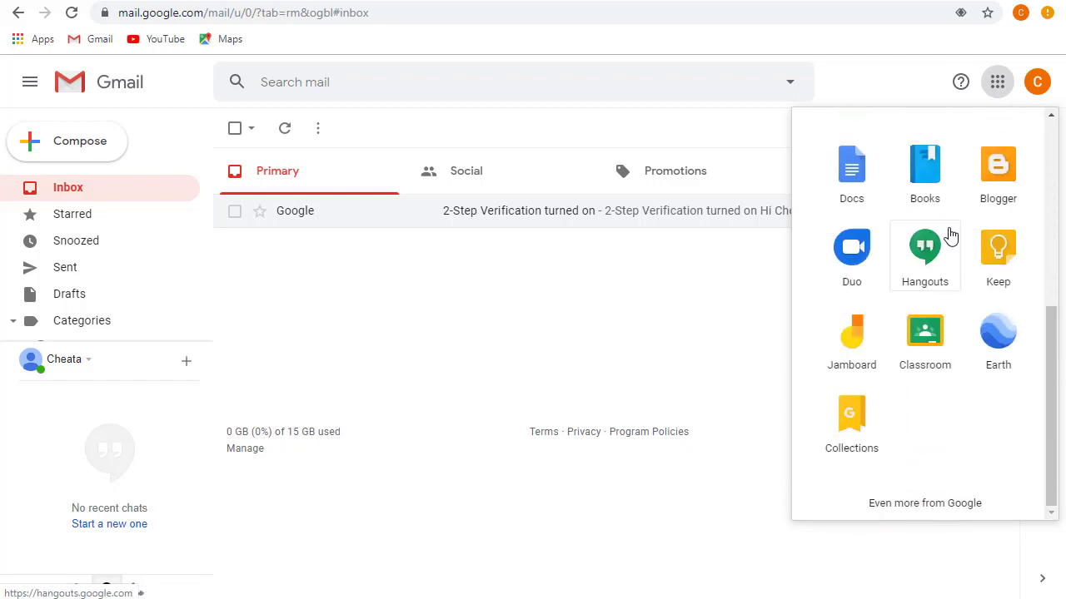
pyautogui.scroll(5, 951, 236)
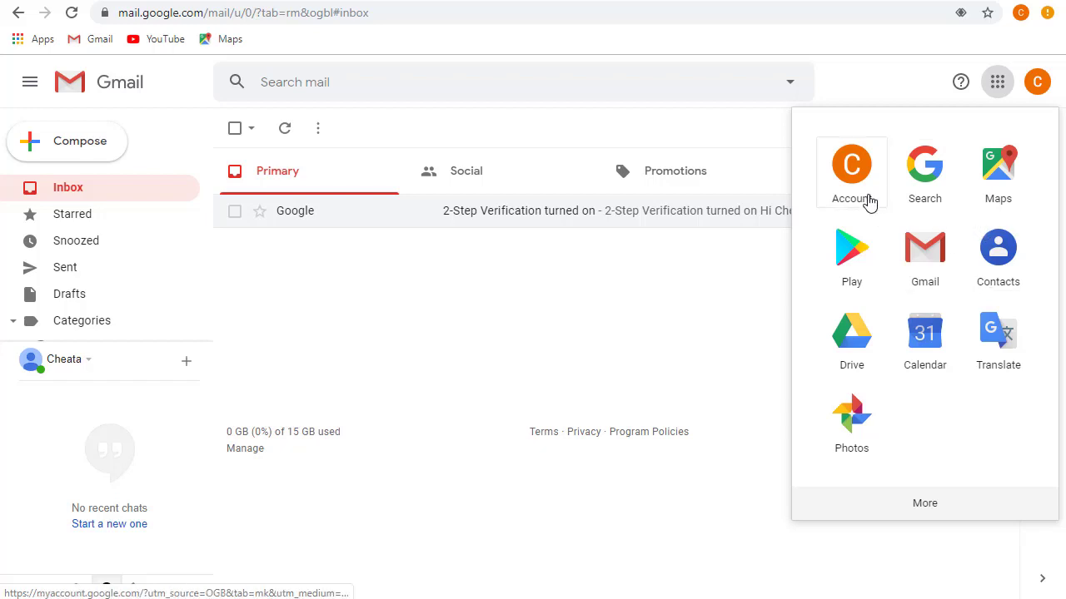
# Check the signed-in account's panel, then reopen and browse the Google apps launcher.
pyautogui.click(1038, 84)
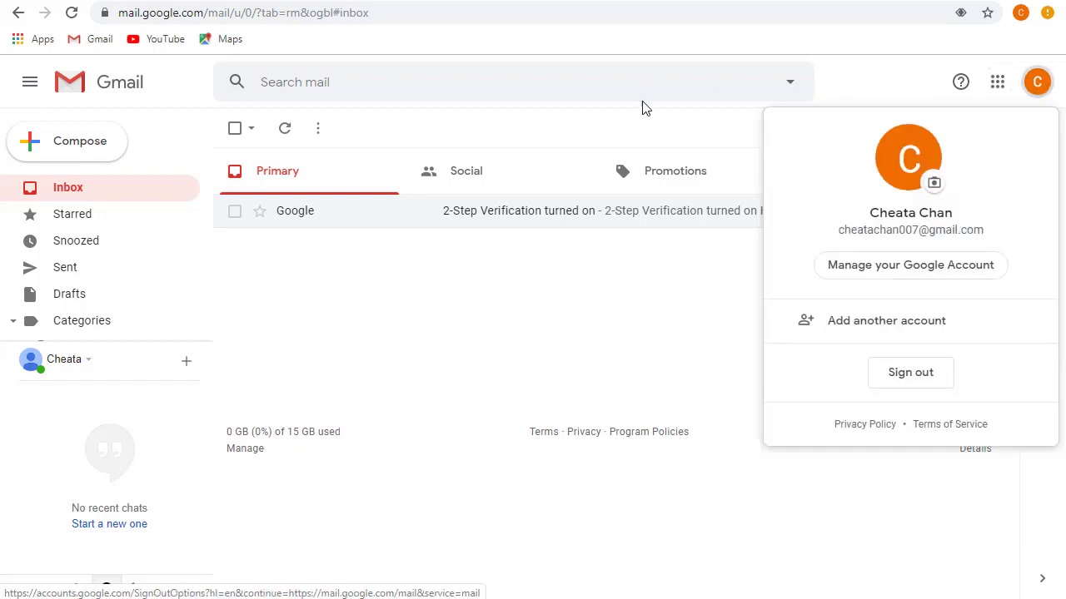
pyautogui.click(998, 85)
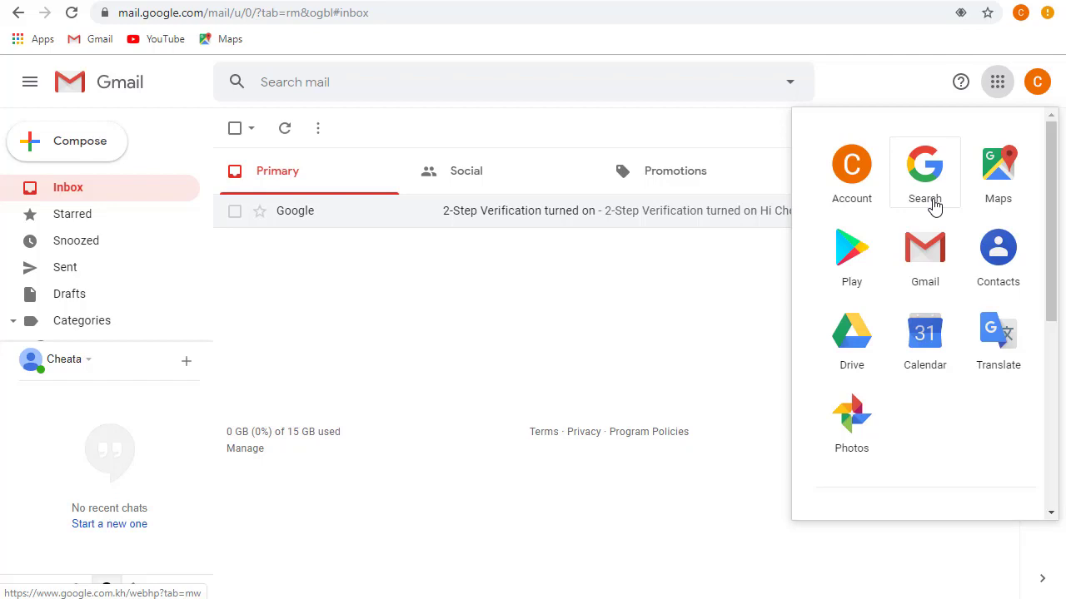
pyautogui.scroll(-4, 931, 410)
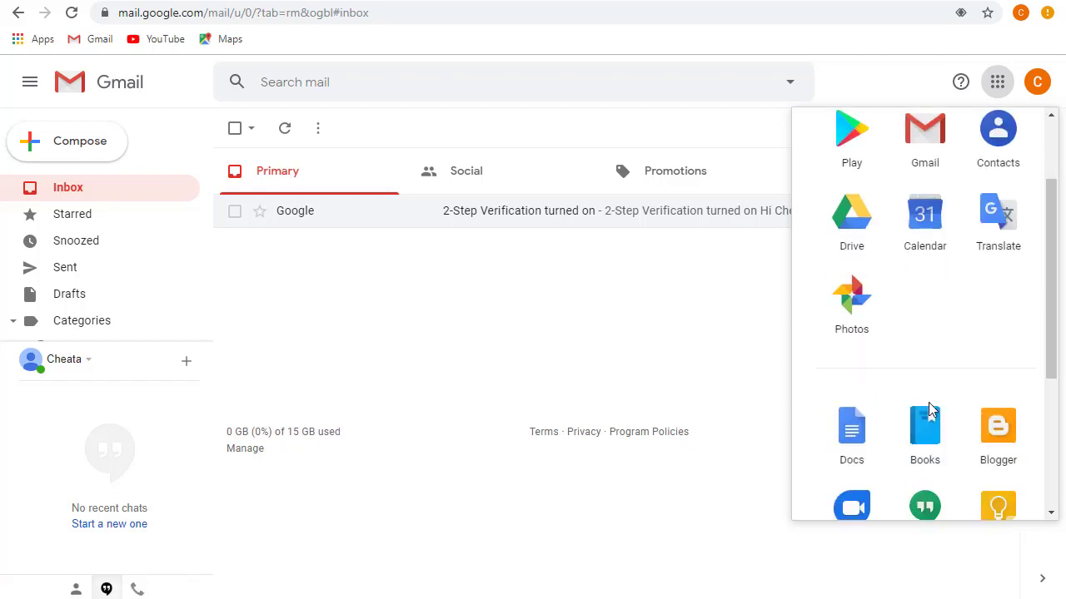
pyautogui.scroll(-1, 939, 405)
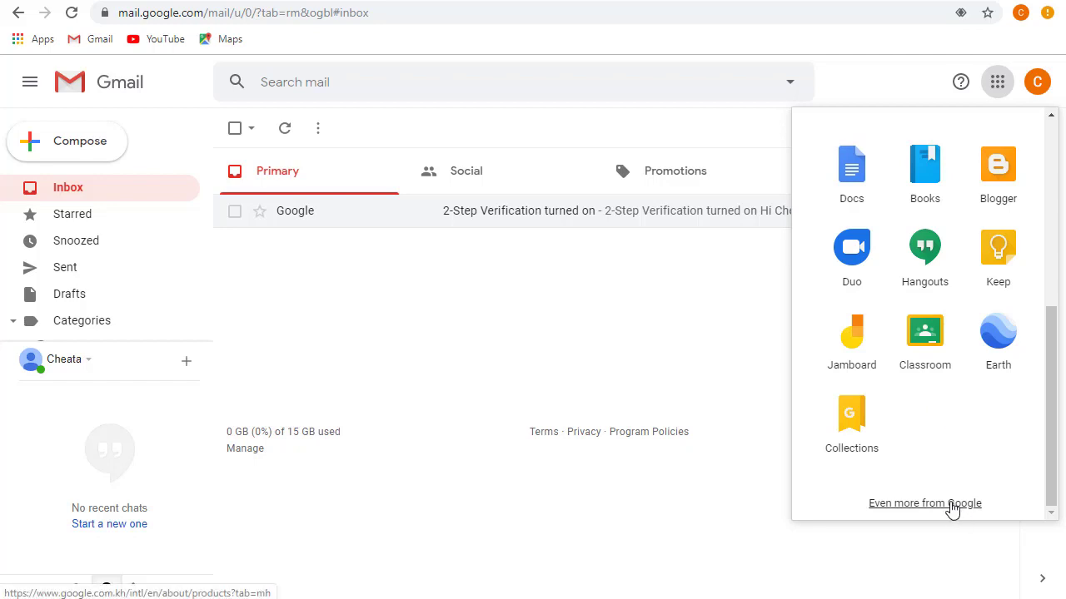
pyautogui.scroll(5, 932, 405)
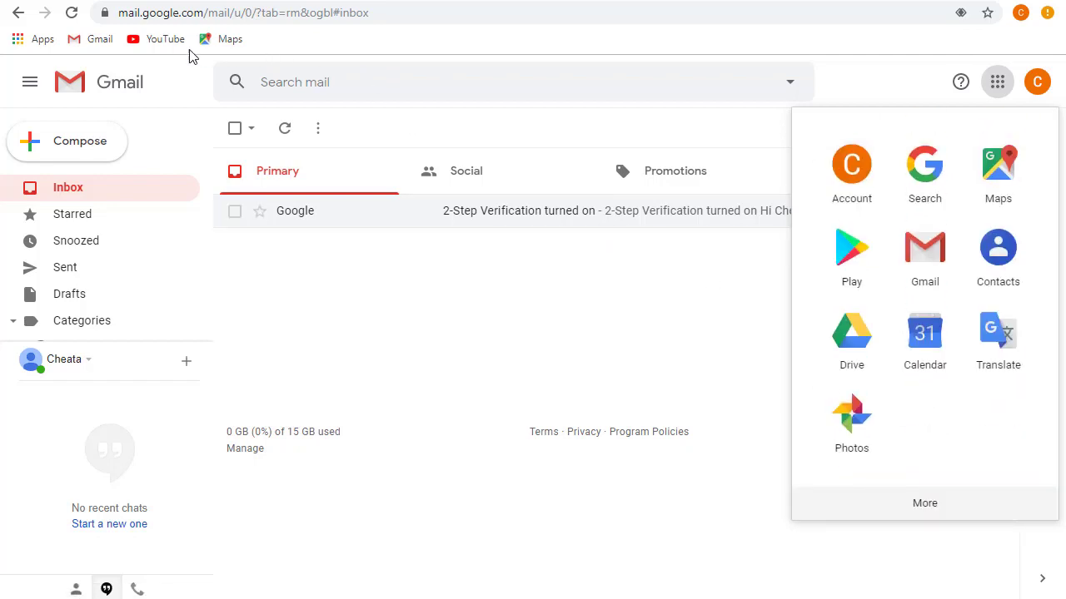
pyautogui.click(388, 11)
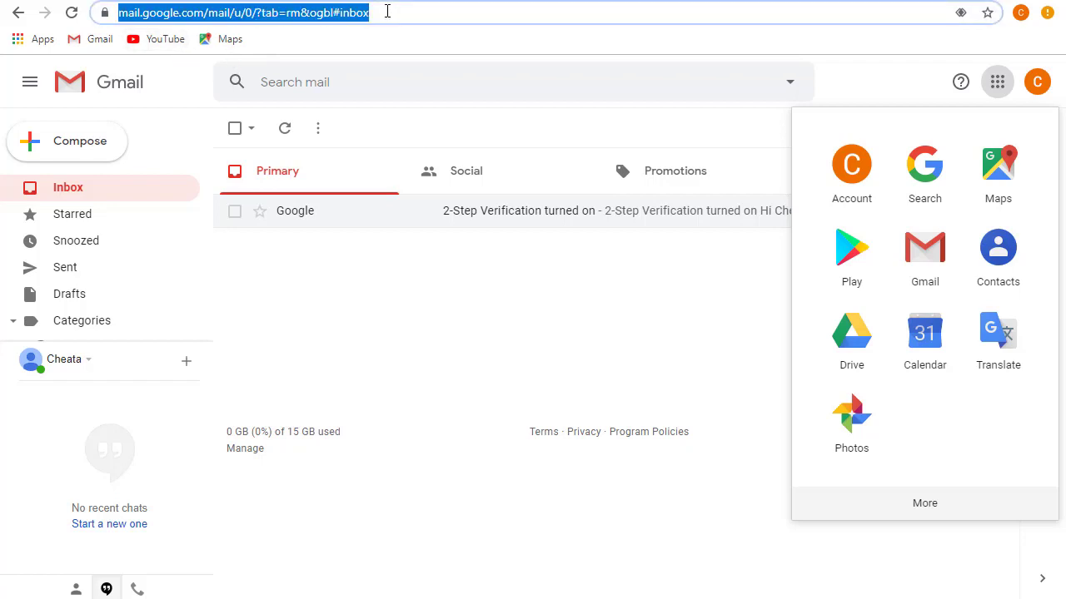
# Navigate Chrome to youtube.com.
pyautogui.write('you')
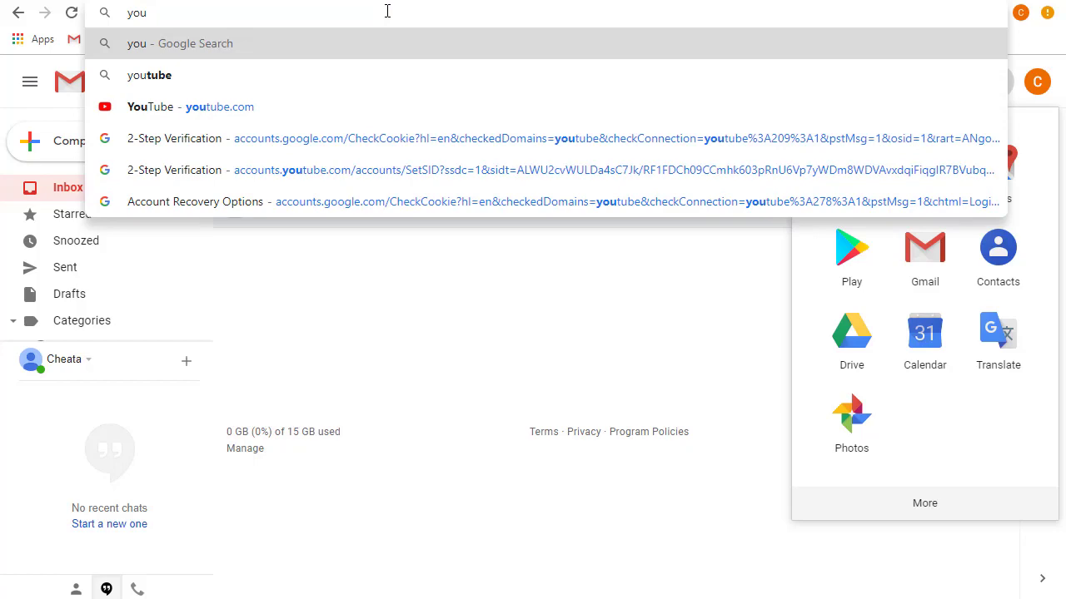
pyautogui.write('tube.com')
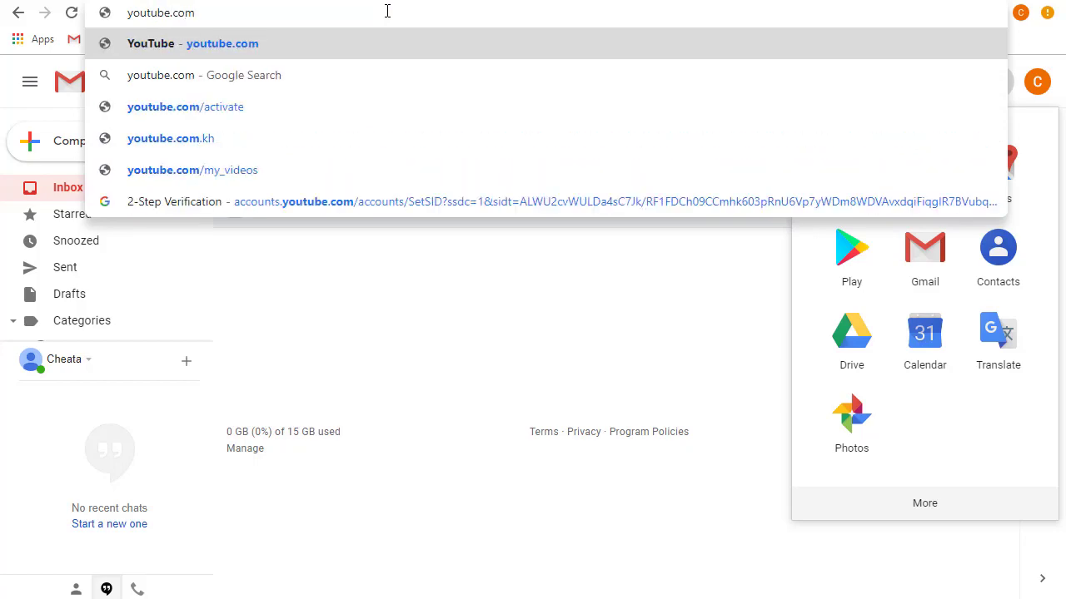
pyautogui.press('Return')
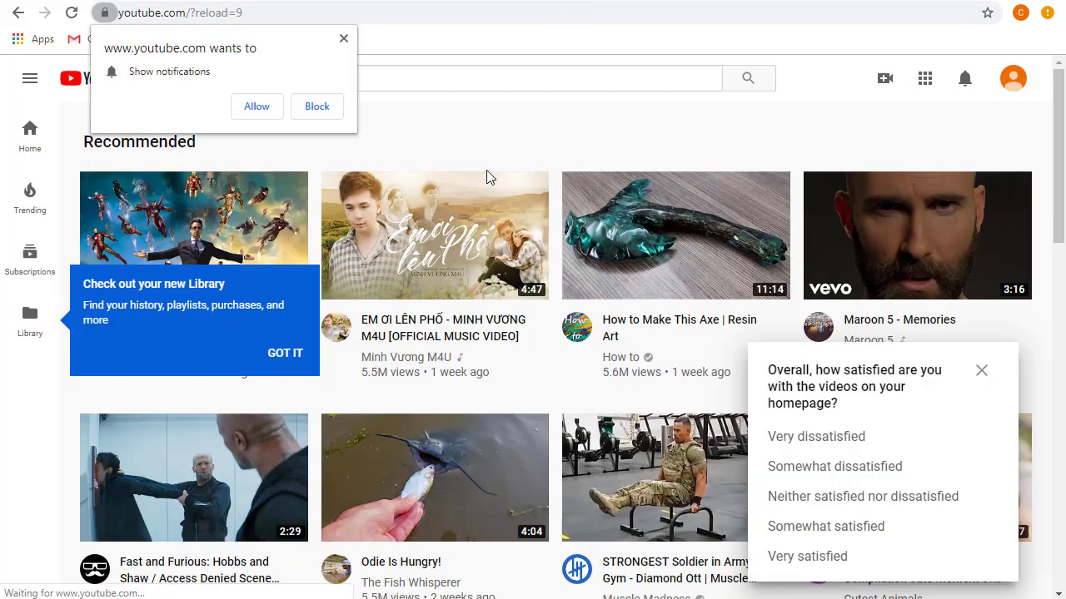
# Dismiss the Library tip, the notifications prompt and the homepage satisfaction survey.
pyautogui.click(289, 354)
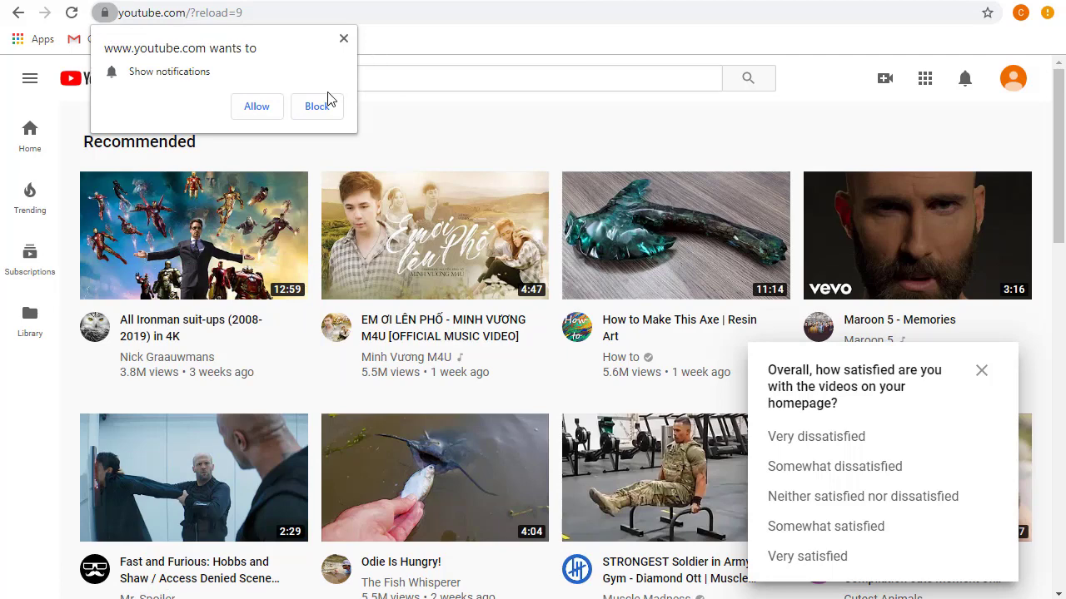
pyautogui.click(256, 108)
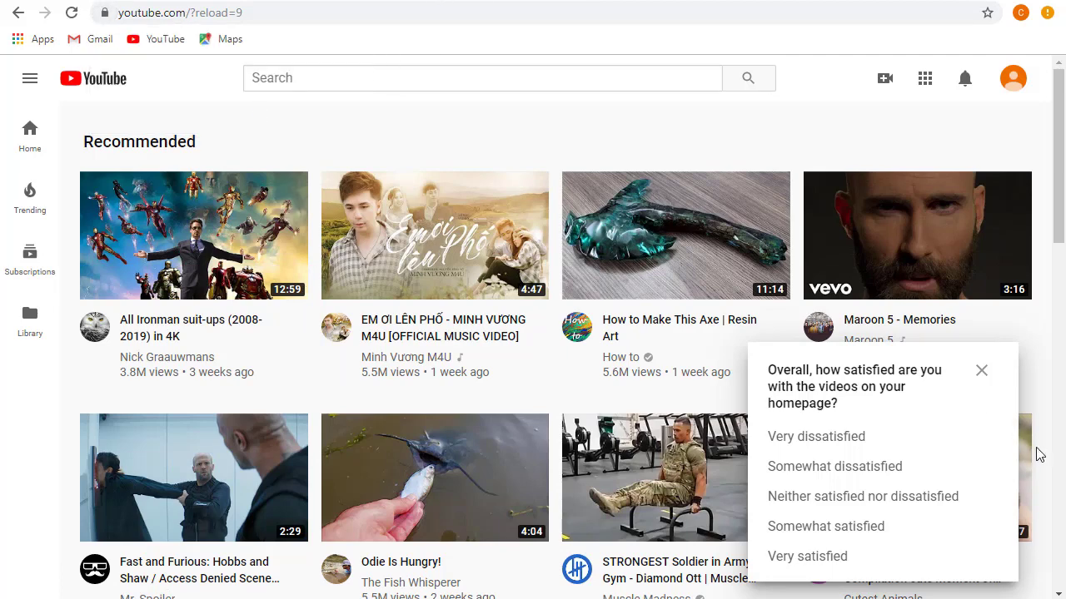
pyautogui.click(981, 371)
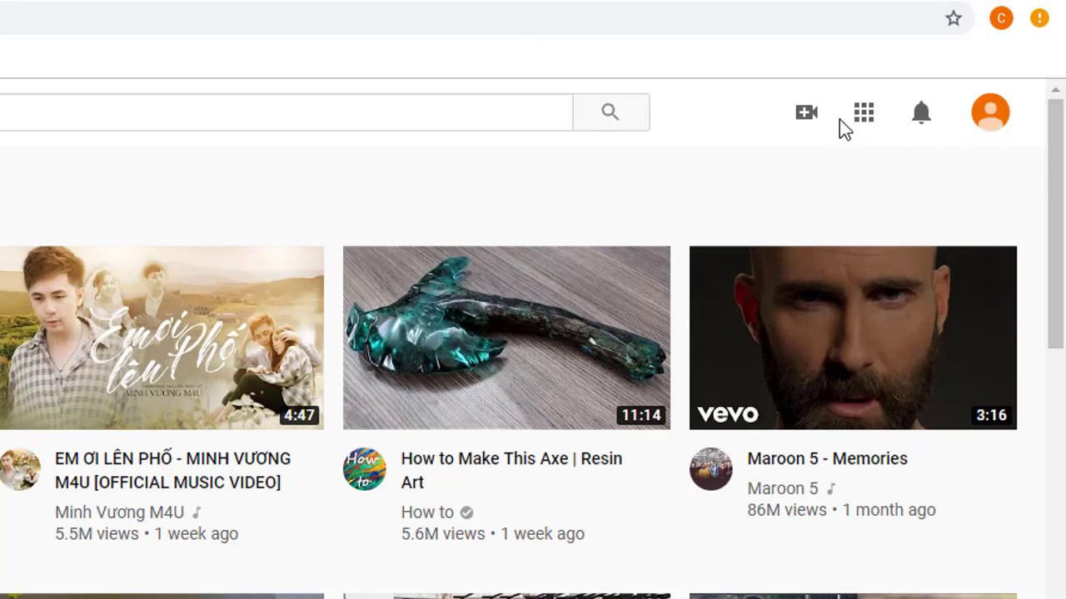
# Choose Create a channel from the account avatar menu.
pyautogui.click(990, 115)
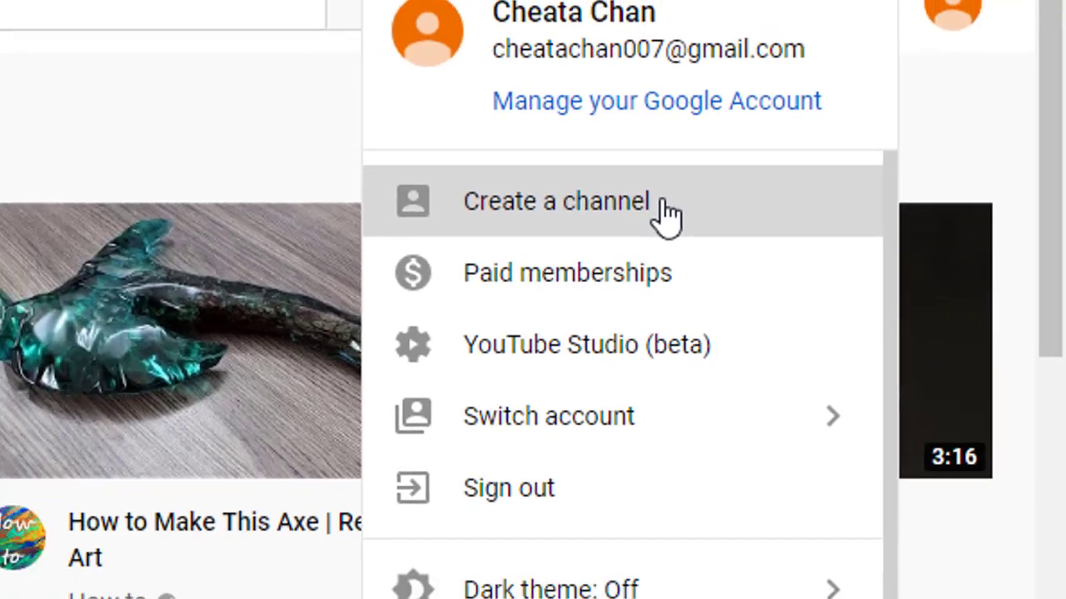
pyautogui.click(618, 212)
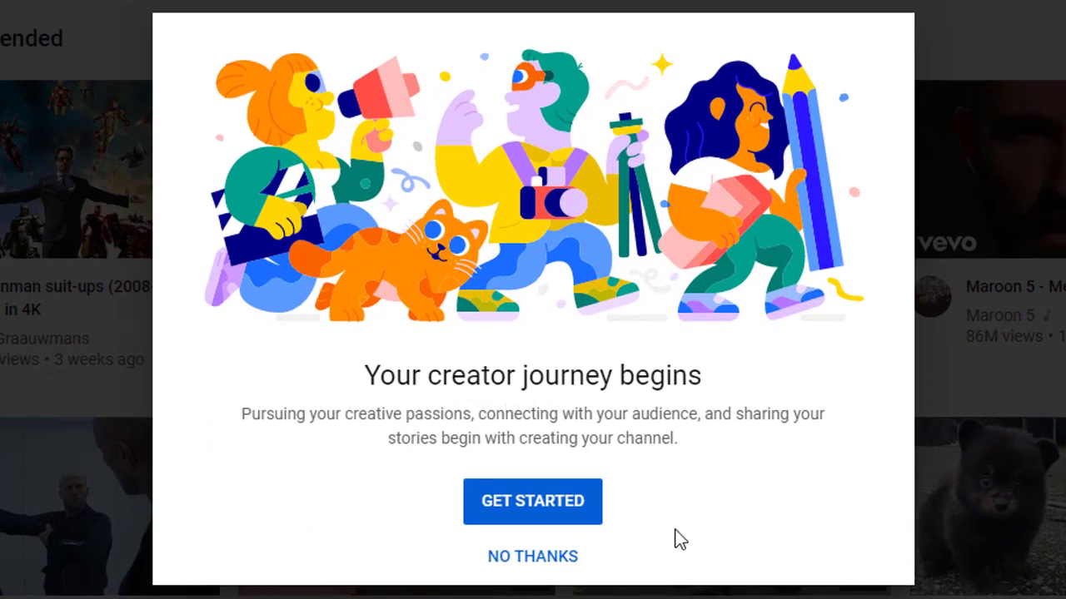
# Get started and create the channel using the Google account's own name.
pyautogui.click(552, 502)
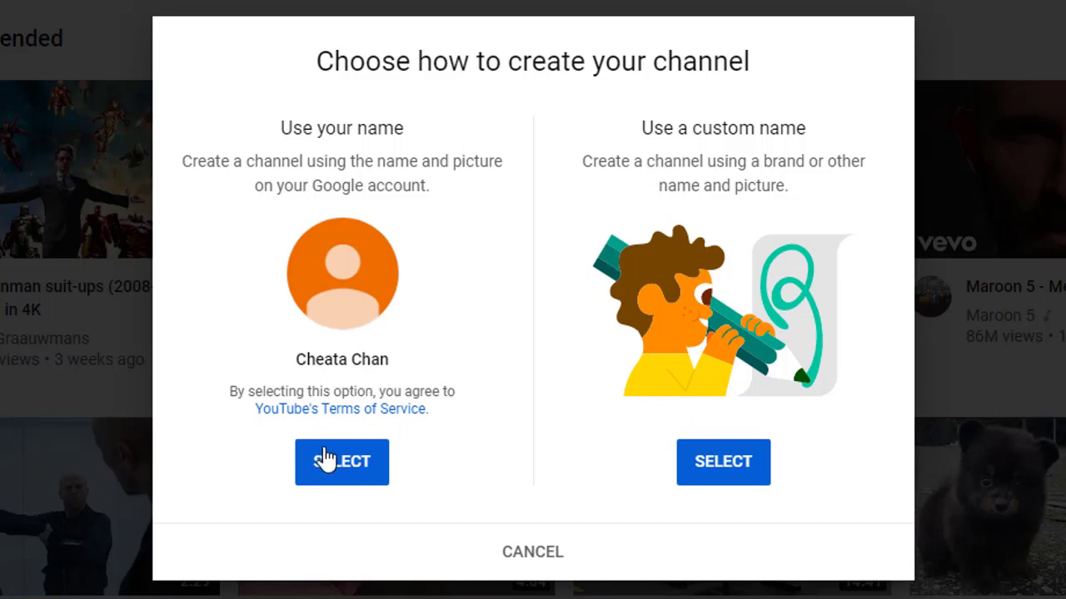
pyautogui.click(351, 472)
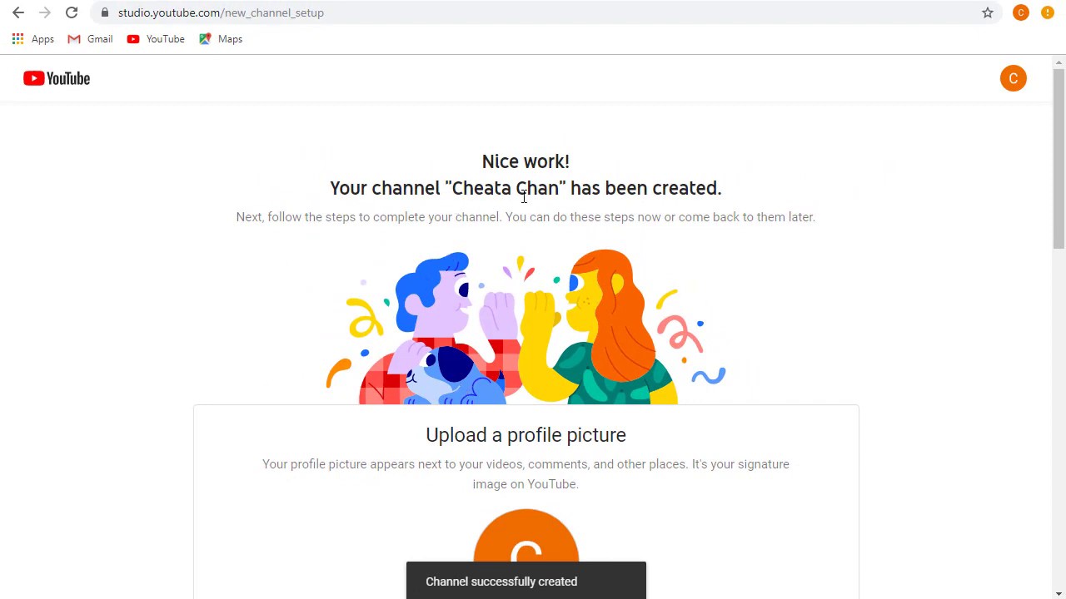
# Scroll through the profile picture, channel description and links setup cards.
pyautogui.scroll(-3, 575, 236)
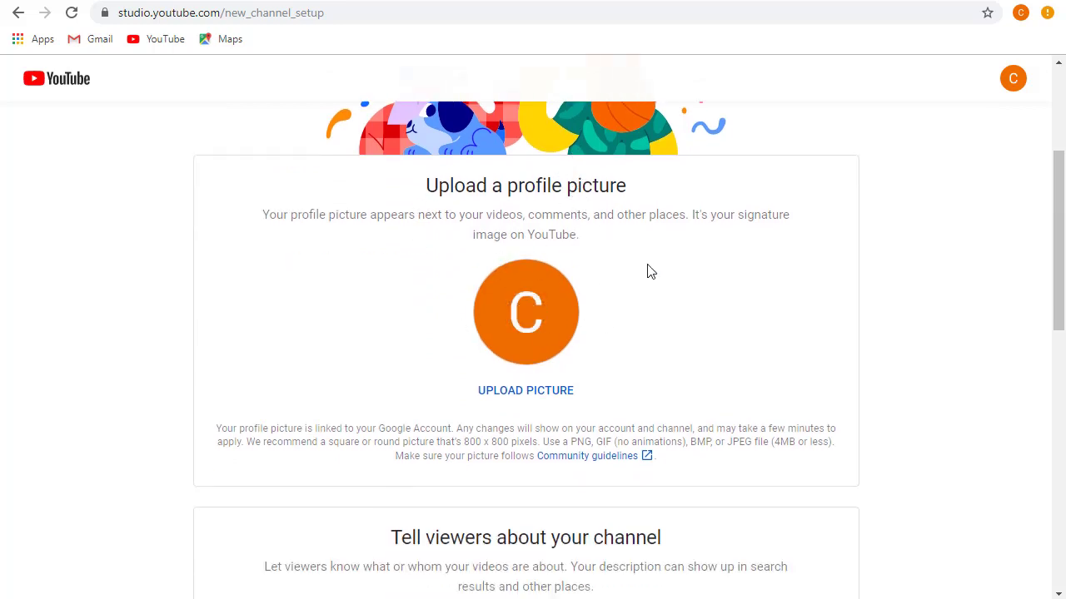
pyautogui.scroll(-5, 650, 271)
pyautogui.scroll(-3, 650, 268)
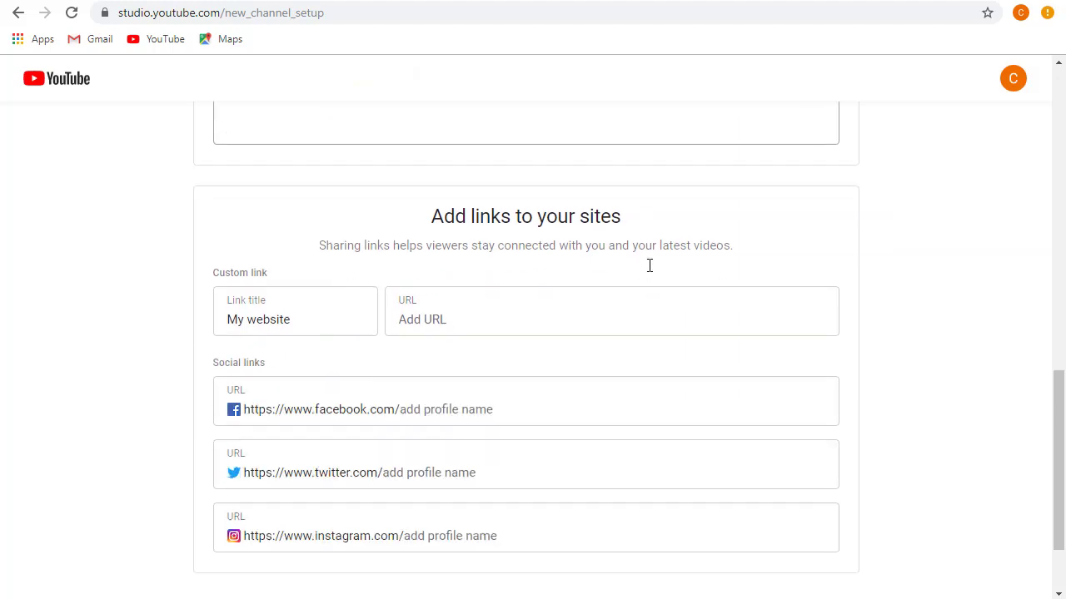
pyautogui.scroll(8, 649, 267)
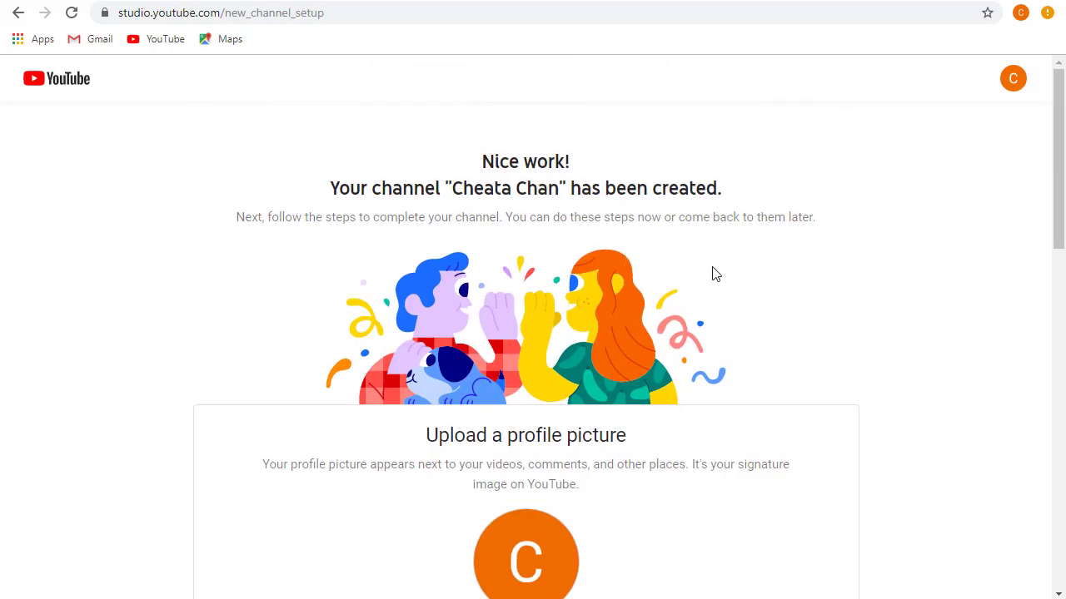
pyautogui.scroll(-2, 740, 281)
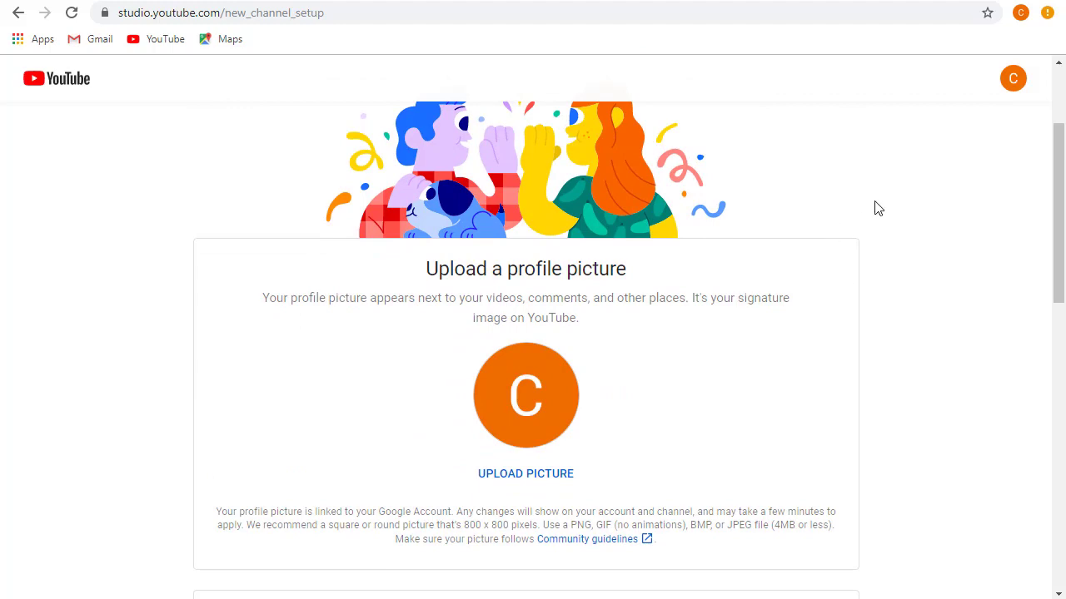
pyautogui.scroll(-4, 878, 208)
pyautogui.scroll(3, 878, 208)
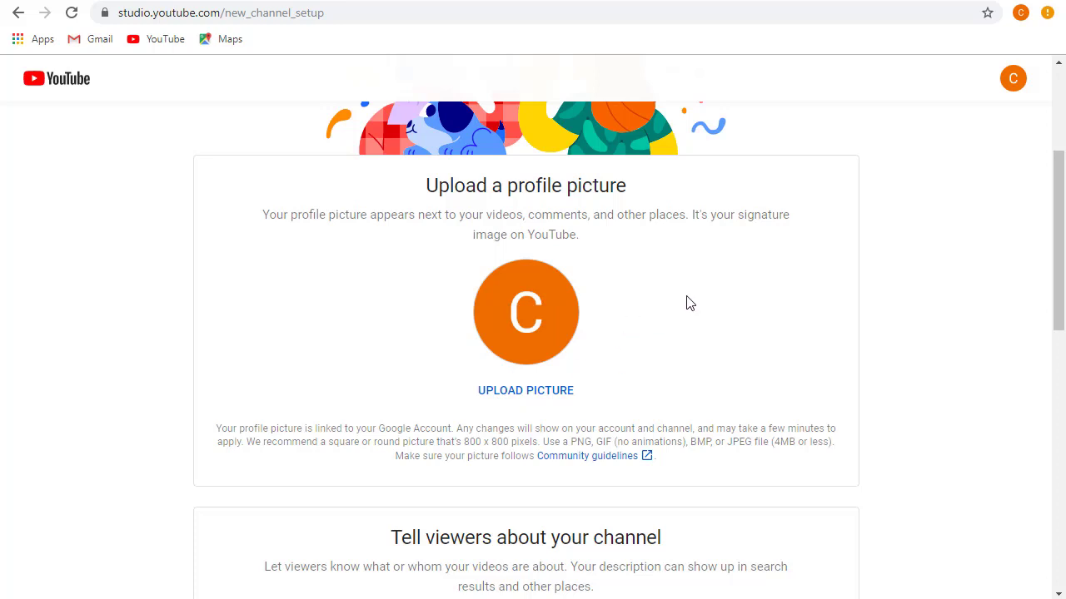
pyautogui.scroll(-4, 686, 303)
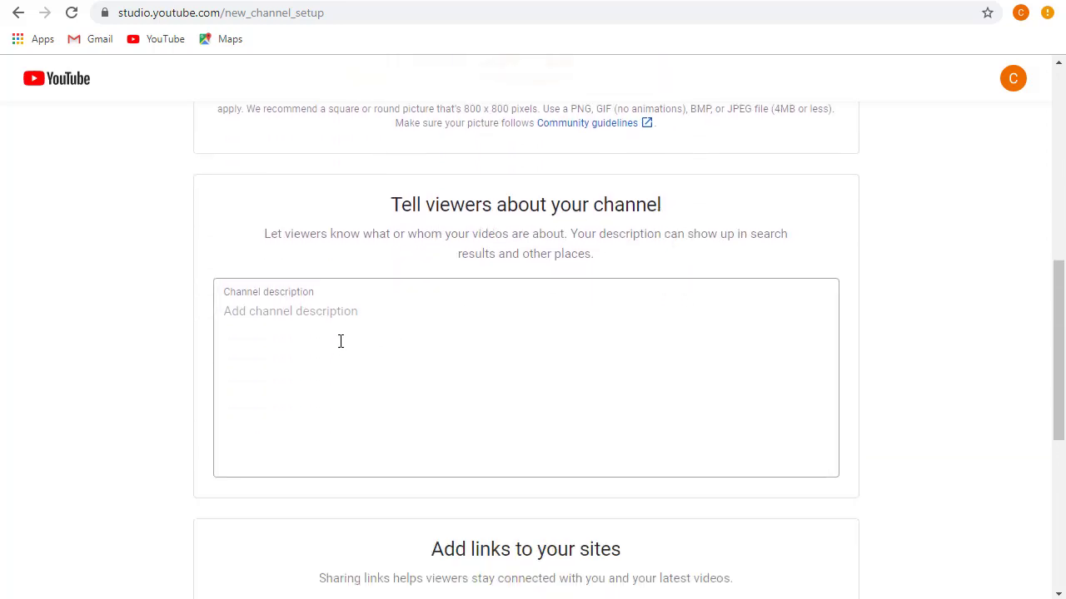
pyautogui.scroll(-3, 473, 305)
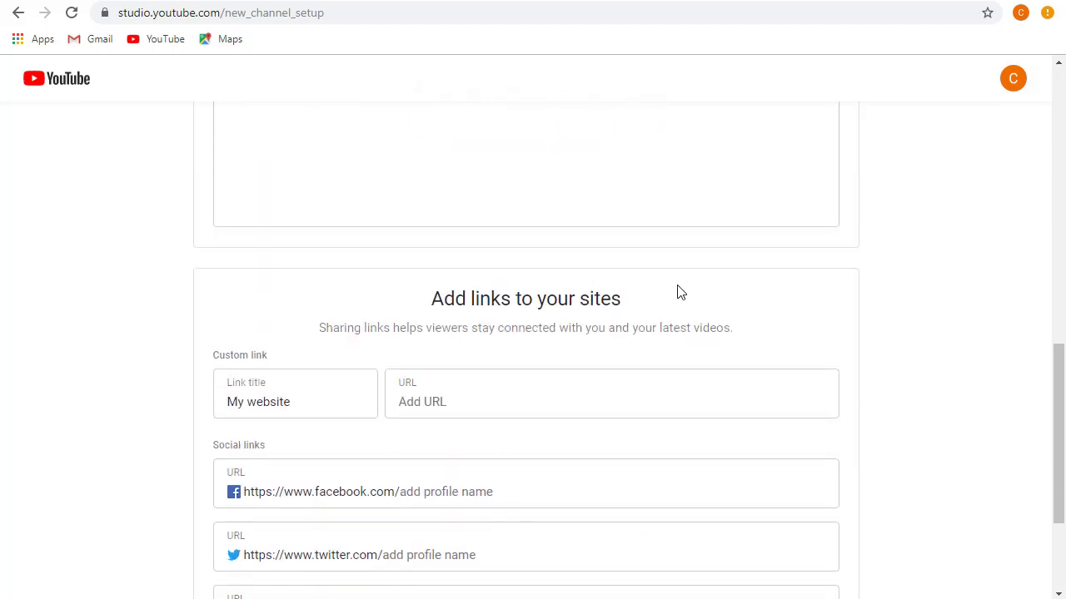
pyautogui.scroll(-3, 681, 291)
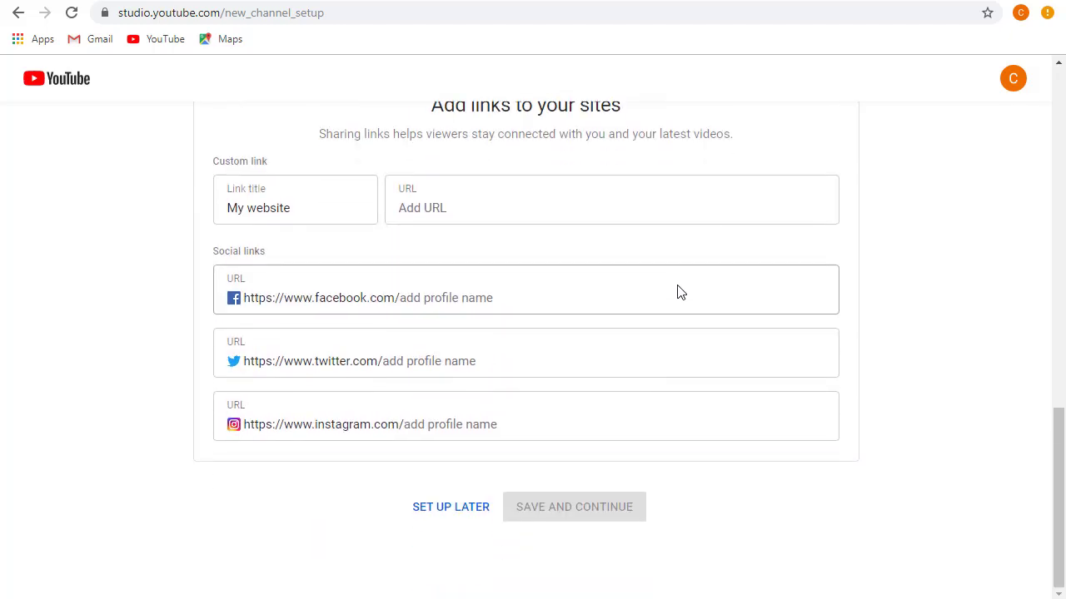
pyautogui.scroll(10, 681, 290)
pyautogui.scroll(-2, 681, 291)
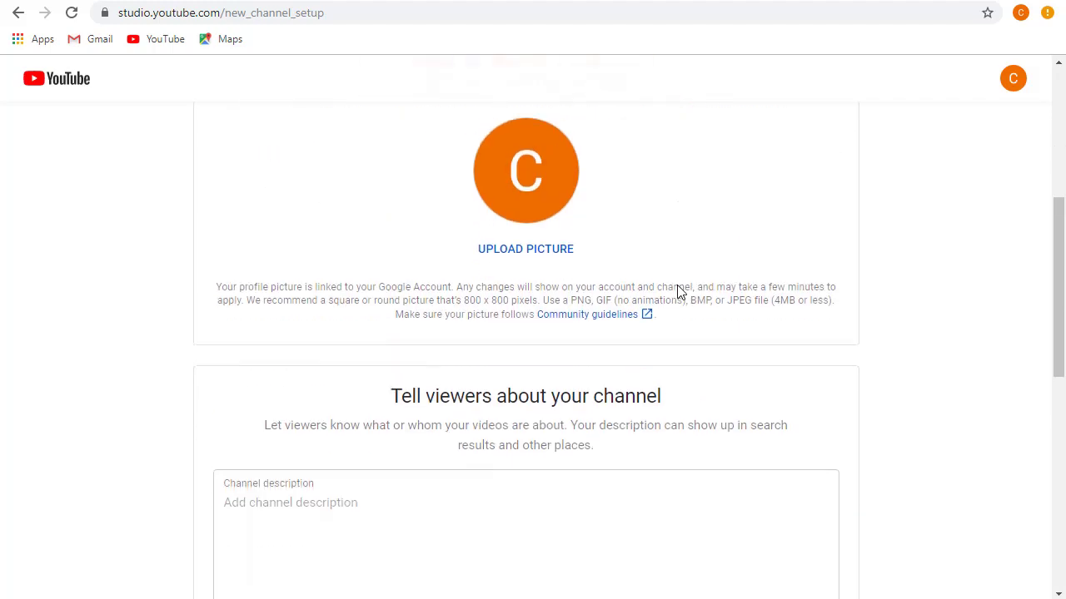
pyautogui.scroll(2, 678, 291)
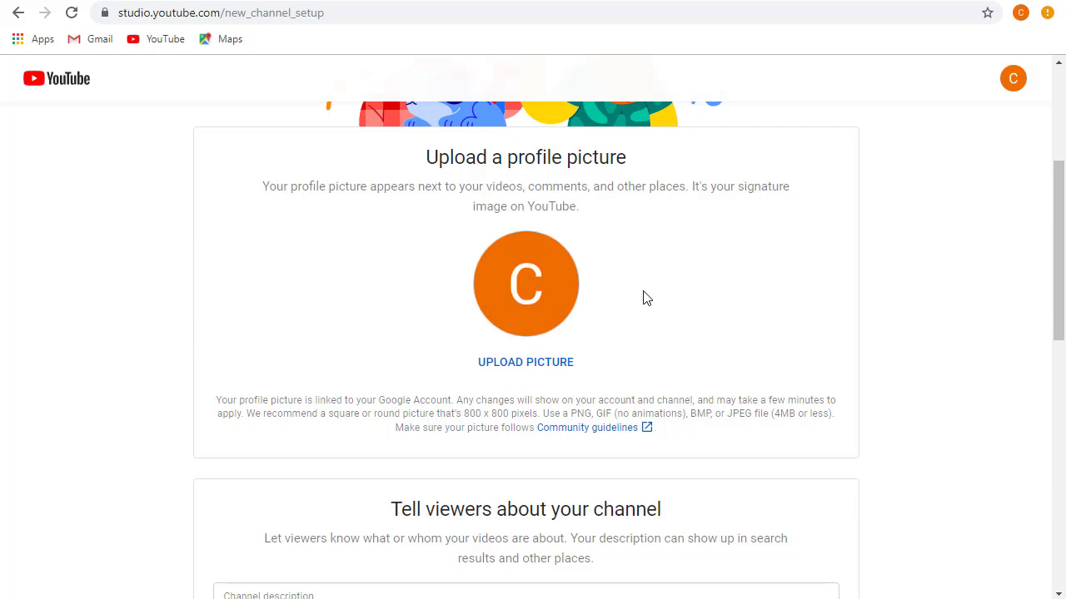
pyautogui.scroll(-2, 647, 298)
pyautogui.scroll(-2, 656, 297)
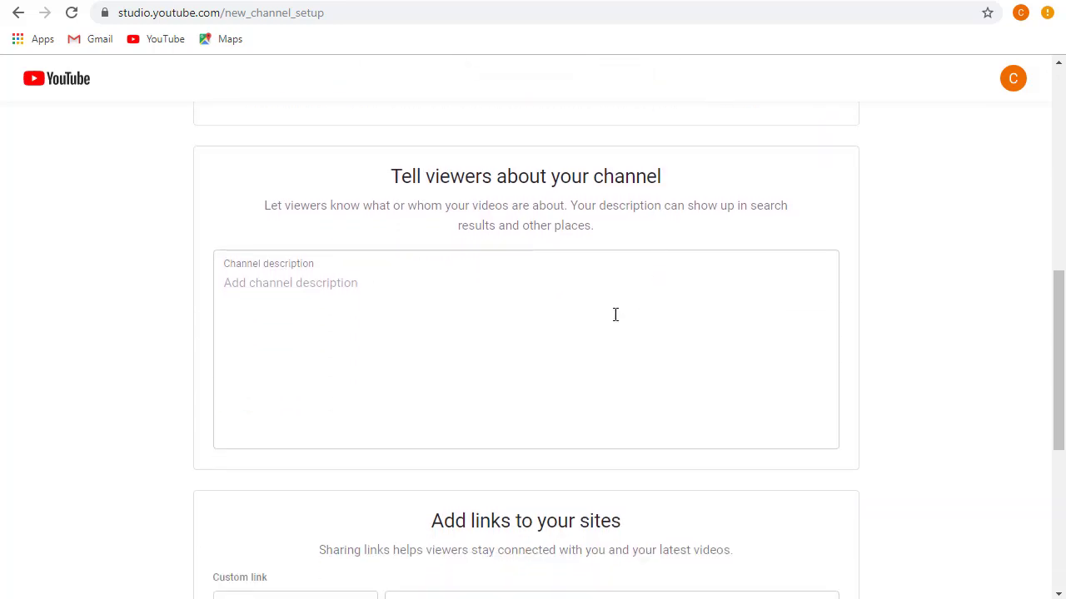
pyautogui.click(368, 282)
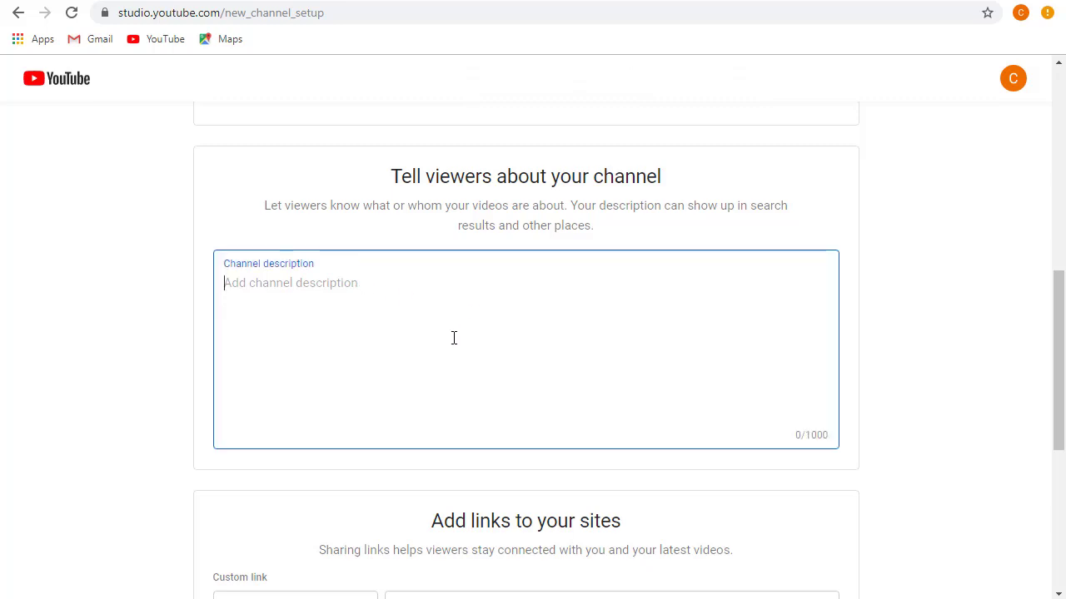
pyautogui.scroll(-2, 452, 337)
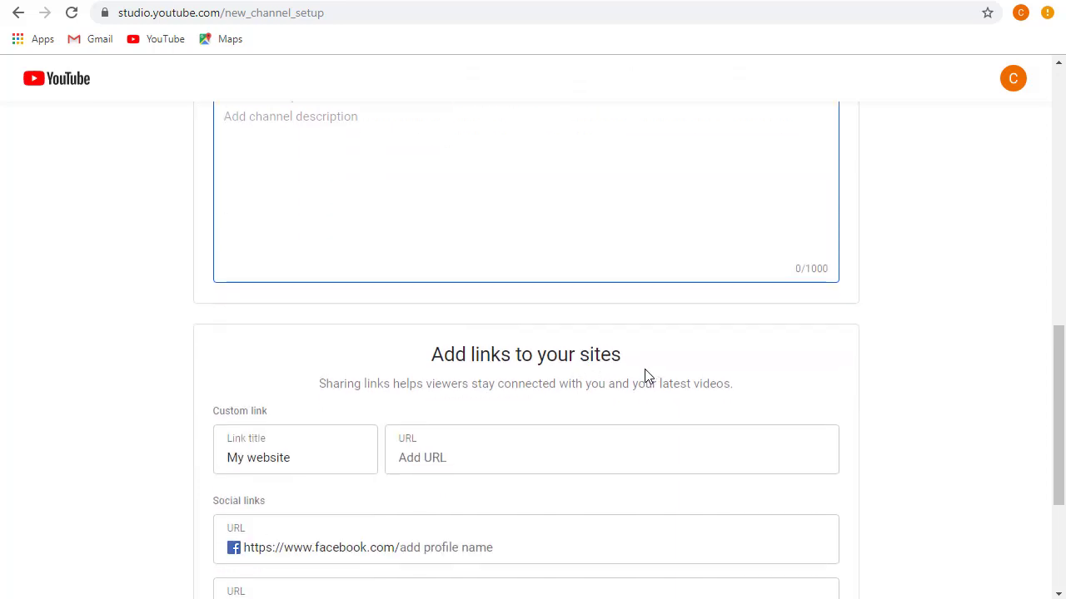
pyautogui.scroll(-2, 645, 375)
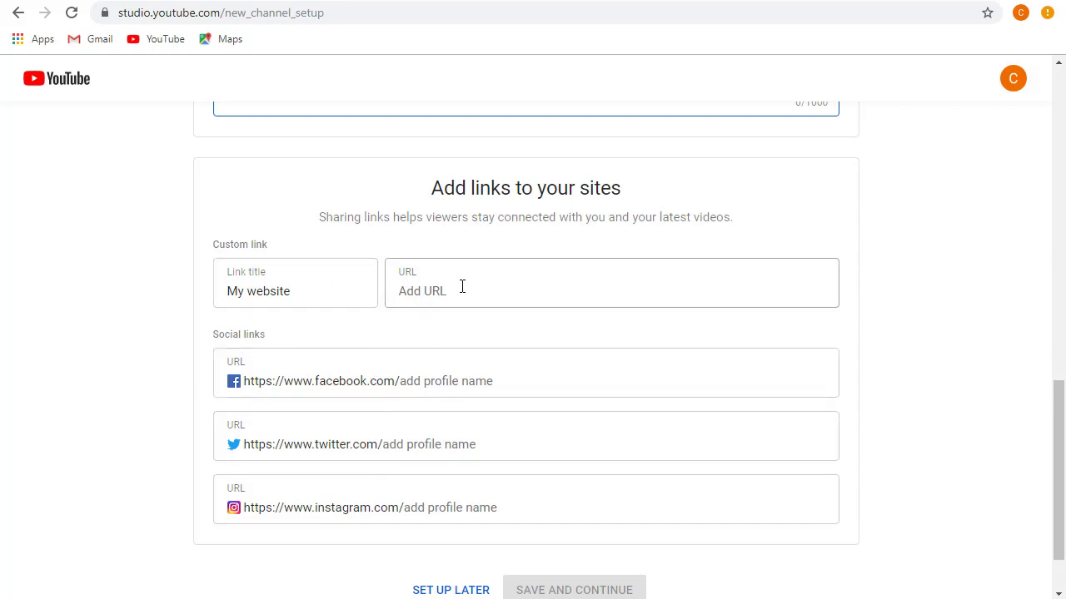
pyautogui.scroll(-1, 470, 291)
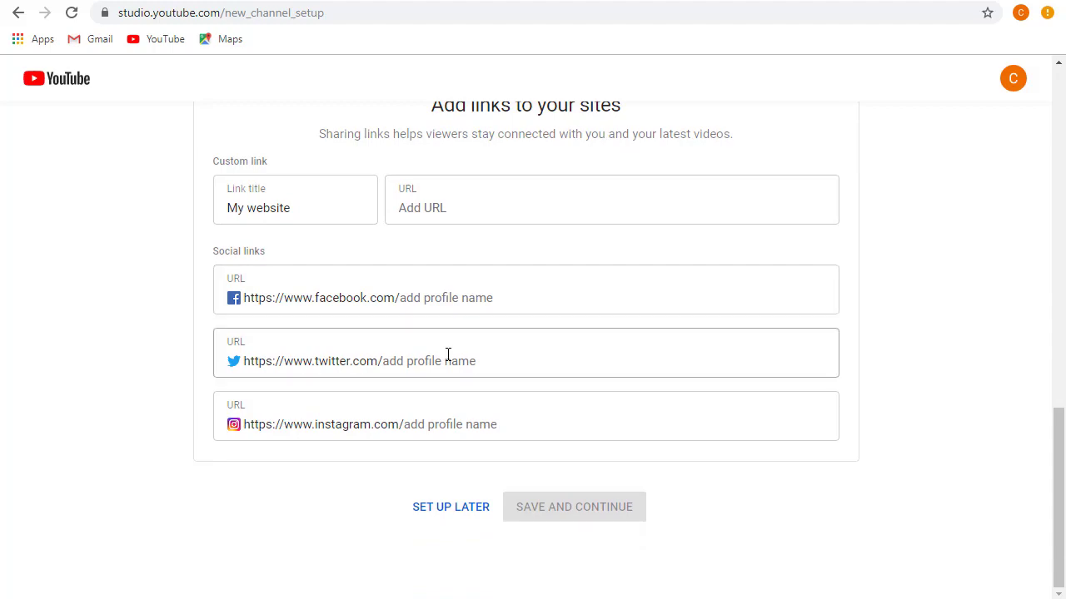
pyautogui.scroll(7, 381, 422)
pyautogui.click(387, 420)
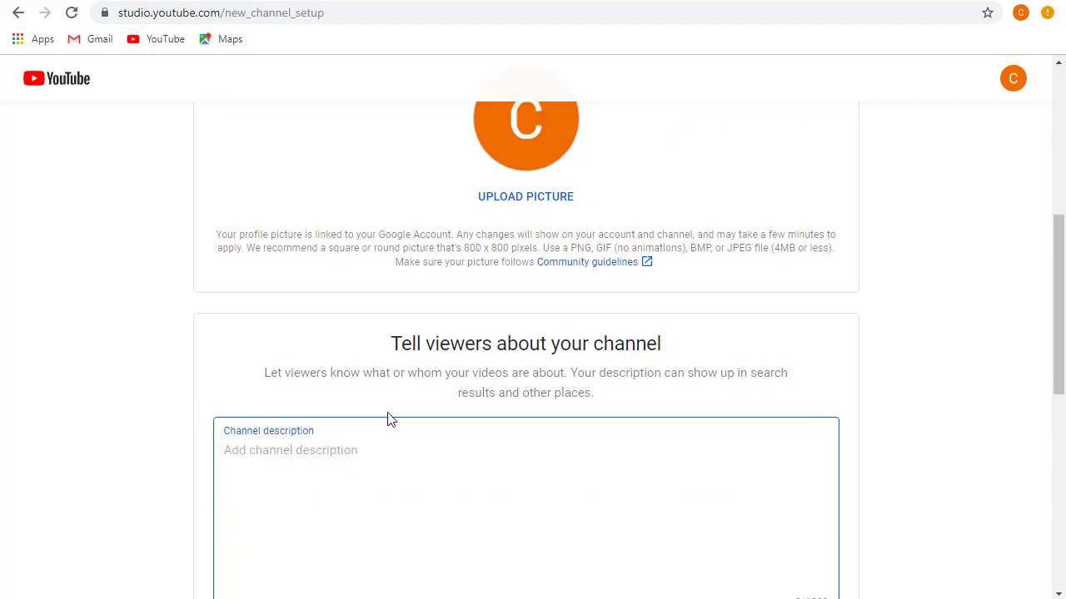
pyautogui.scroll(5, 389, 418)
pyautogui.scroll(-3, 393, 416)
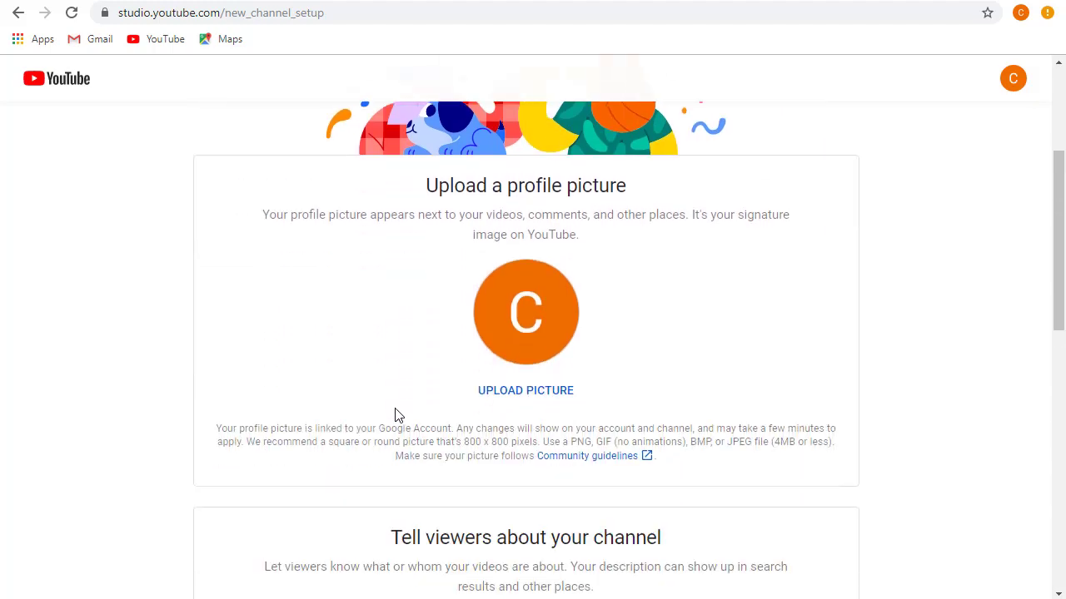
pyautogui.scroll(-5, 396, 416)
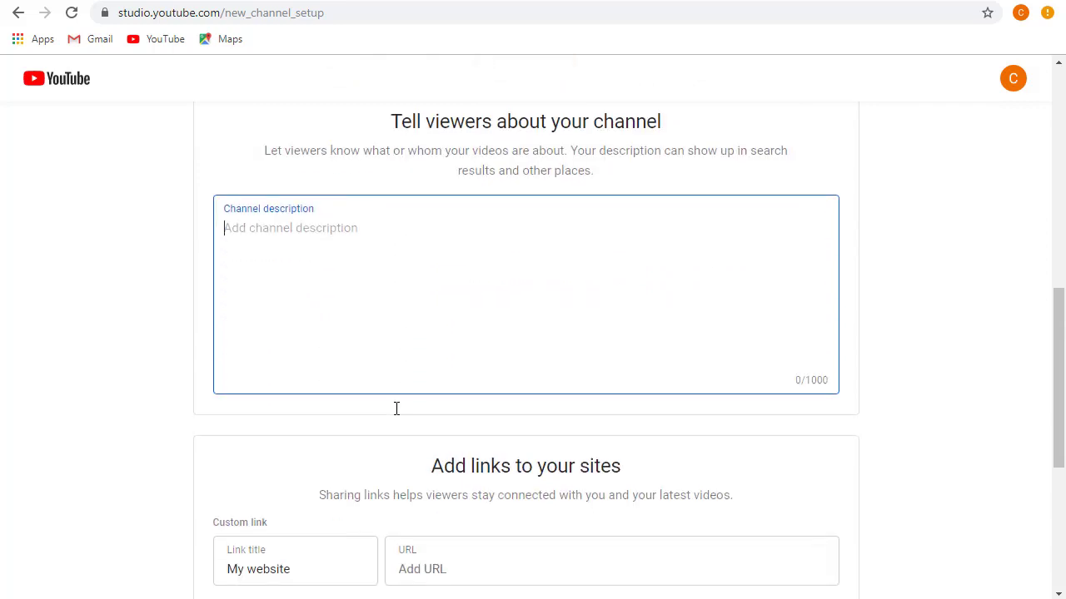
pyautogui.scroll(-4, 396, 408)
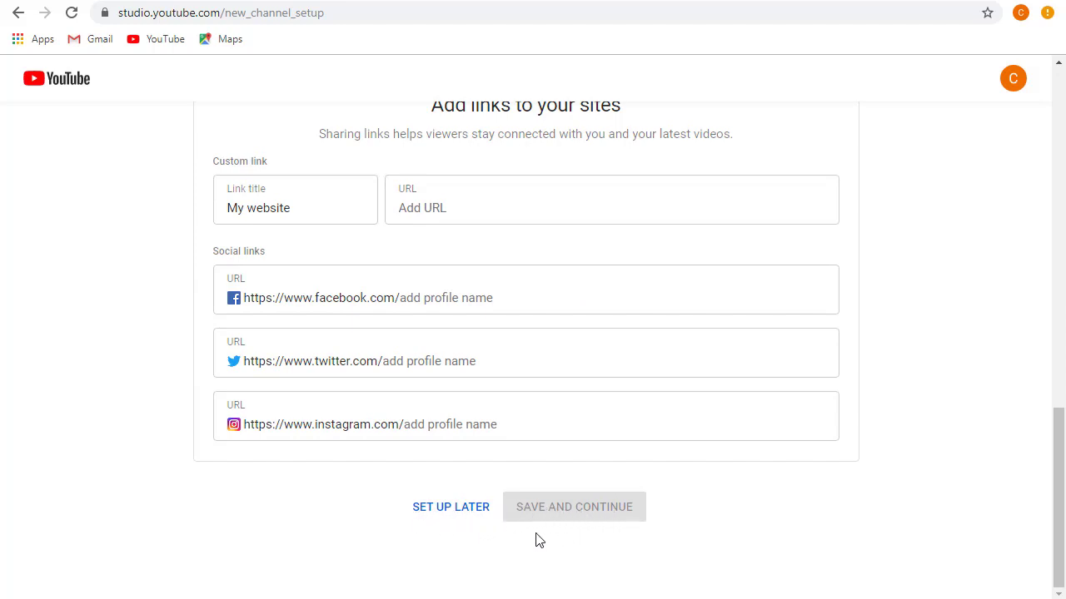
# Choose SET UP LATER and dismiss the Customize Channel help bubble.
pyautogui.click(450, 513)
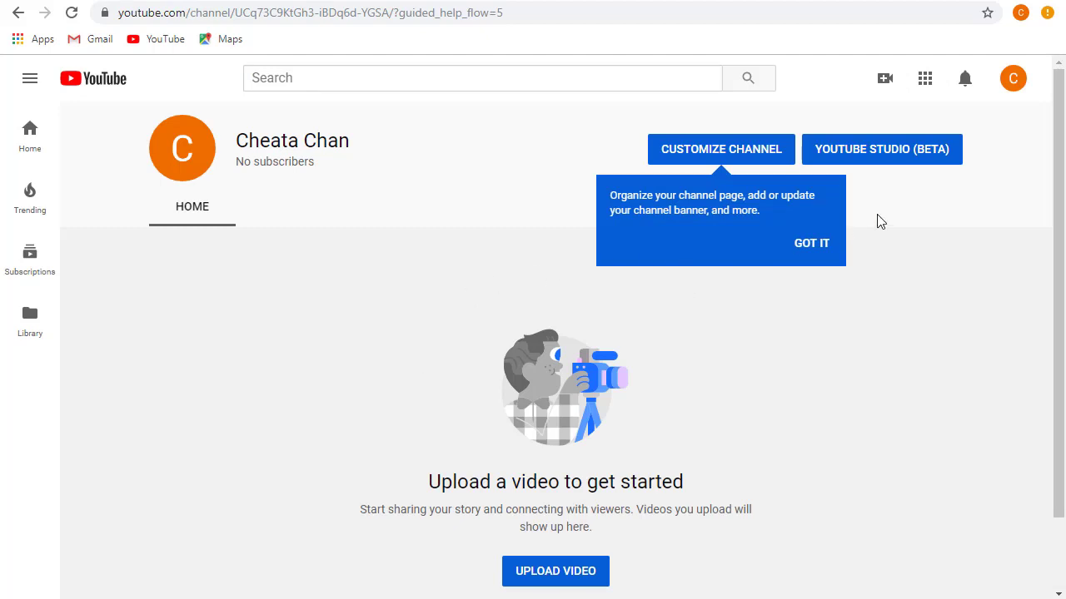
pyautogui.click(822, 247)
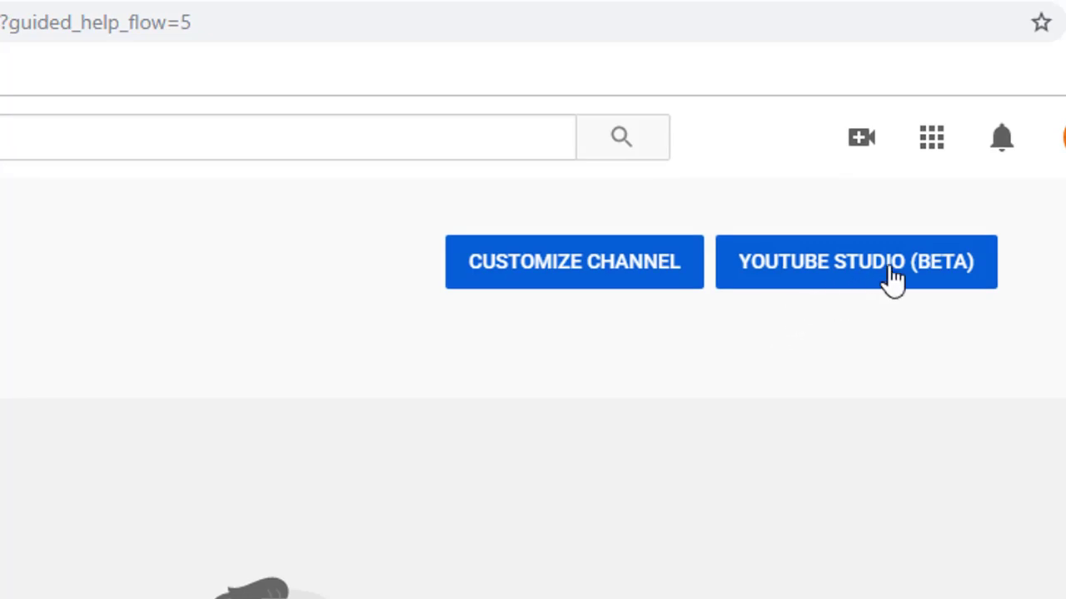
# Open Customize Channel and view the Videos tab showing no uploads.
pyautogui.click(547, 268)
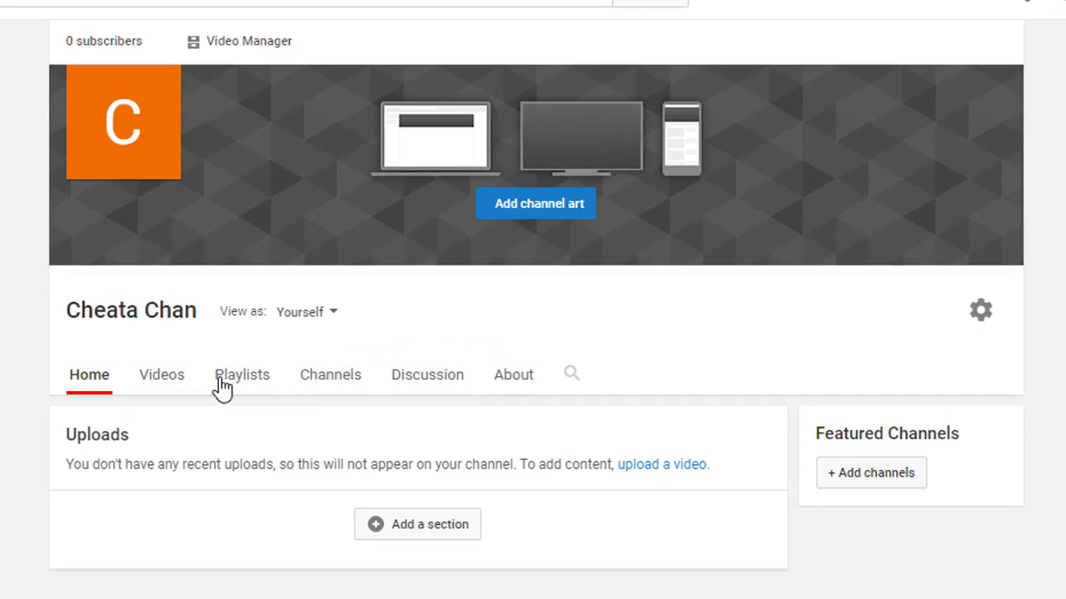
pyautogui.click(209, 389)
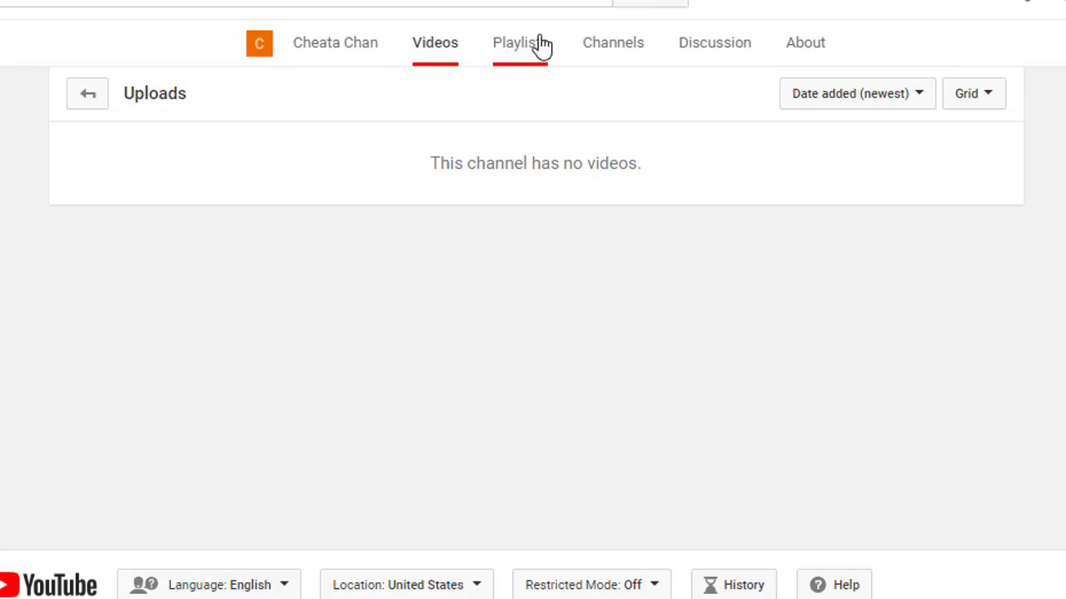
pyautogui.scroll(5, 524, 102)
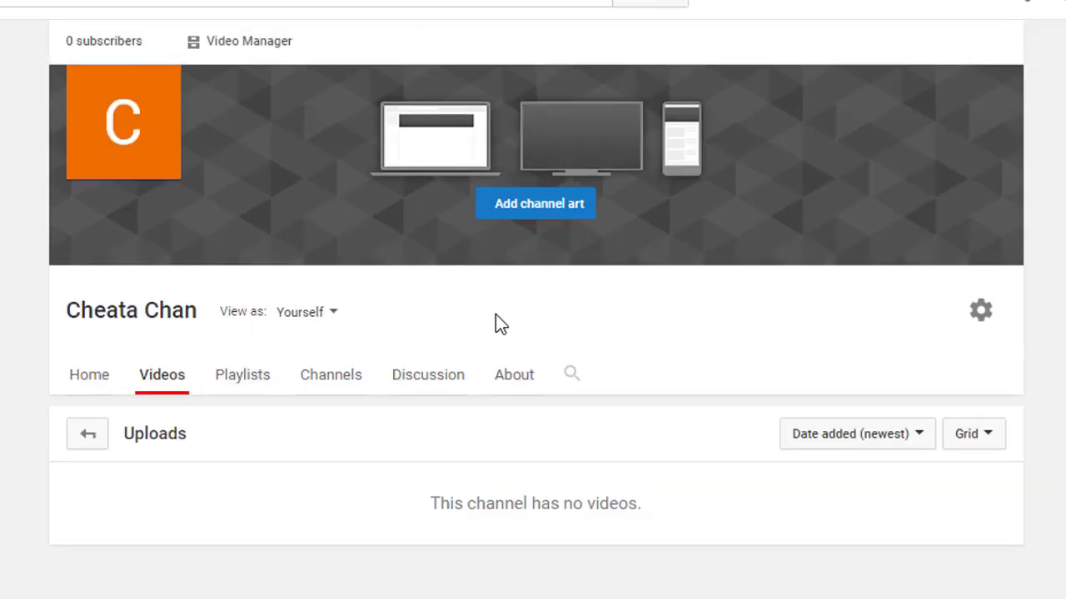
# Browse the channel's Channels section, then reach the Discussion tab with its empty comment box.
pyautogui.scroll(4, 491, 323)
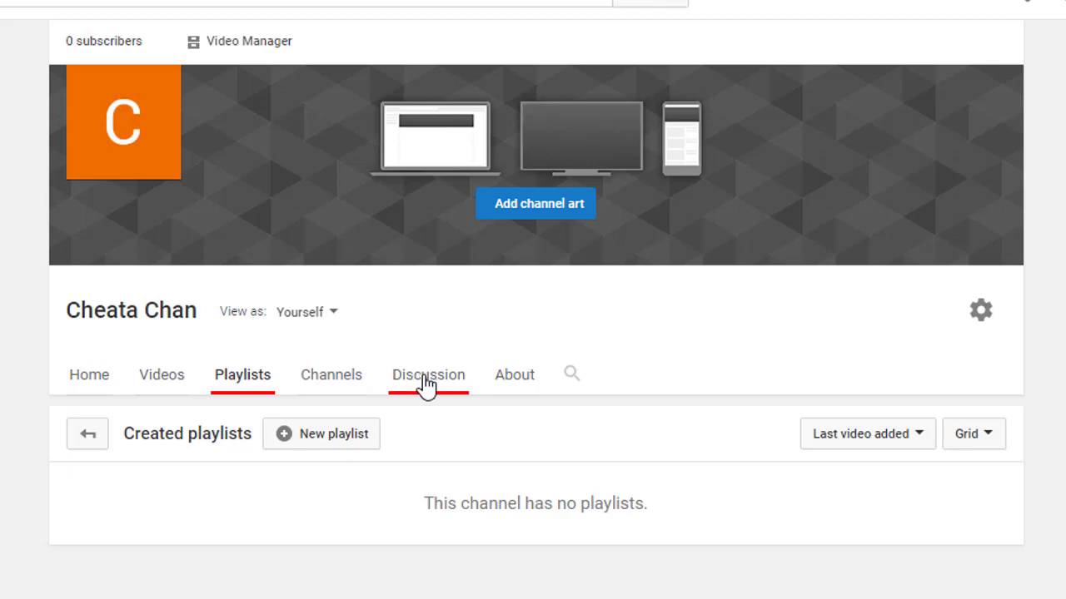
pyautogui.click(338, 387)
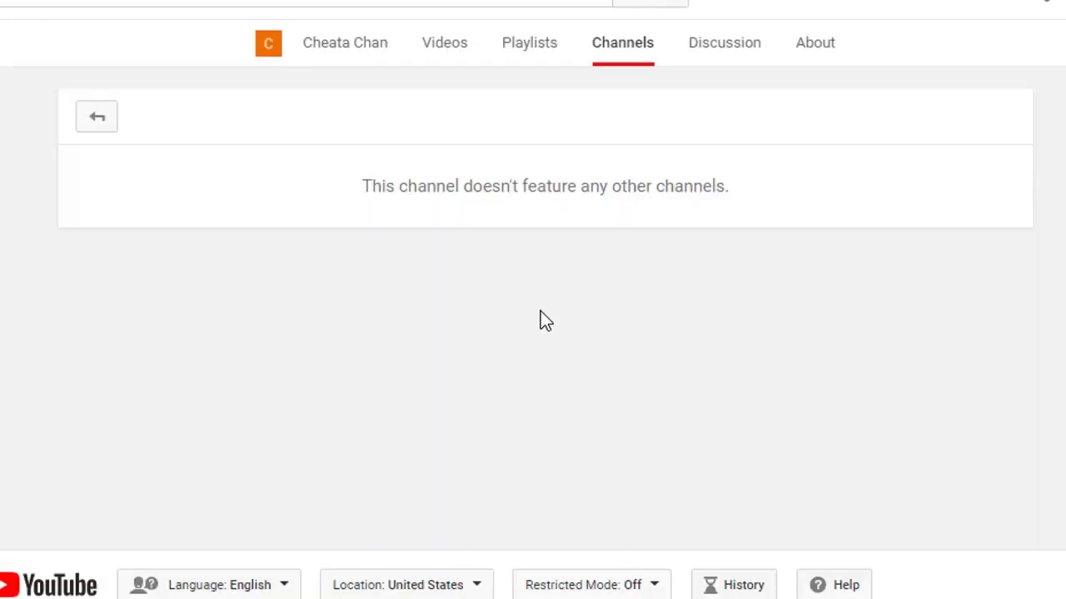
pyautogui.scroll(4, 412, 313)
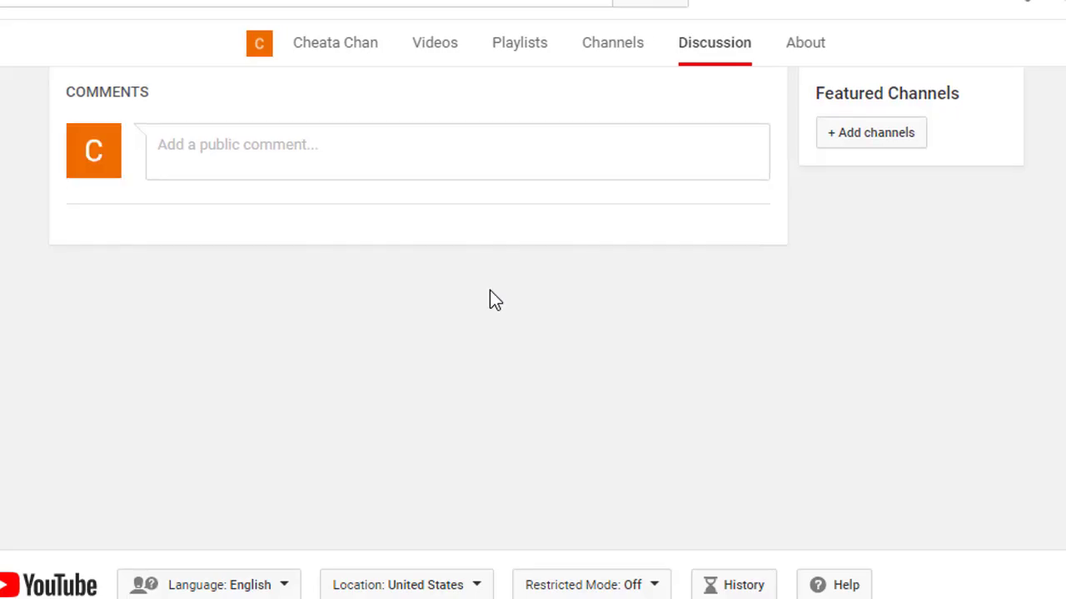
pyautogui.scroll(2, 361, 360)
pyautogui.scroll(3, 362, 362)
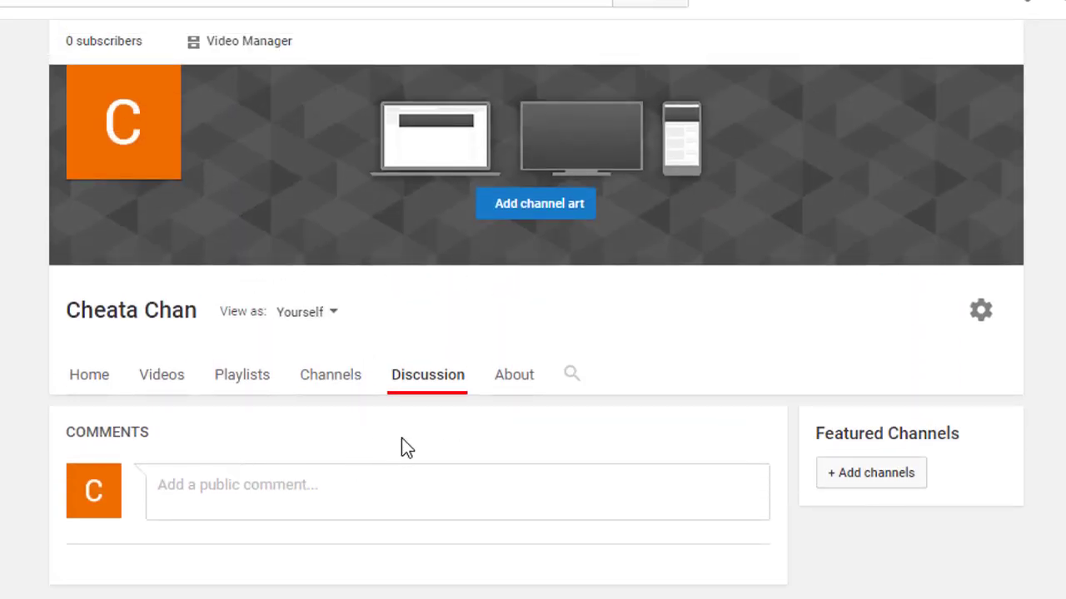
# Open the About tab, close the channel description editor unchanged, and scroll to Links.
pyautogui.click(503, 386)
pyautogui.scroll(4, 515, 308)
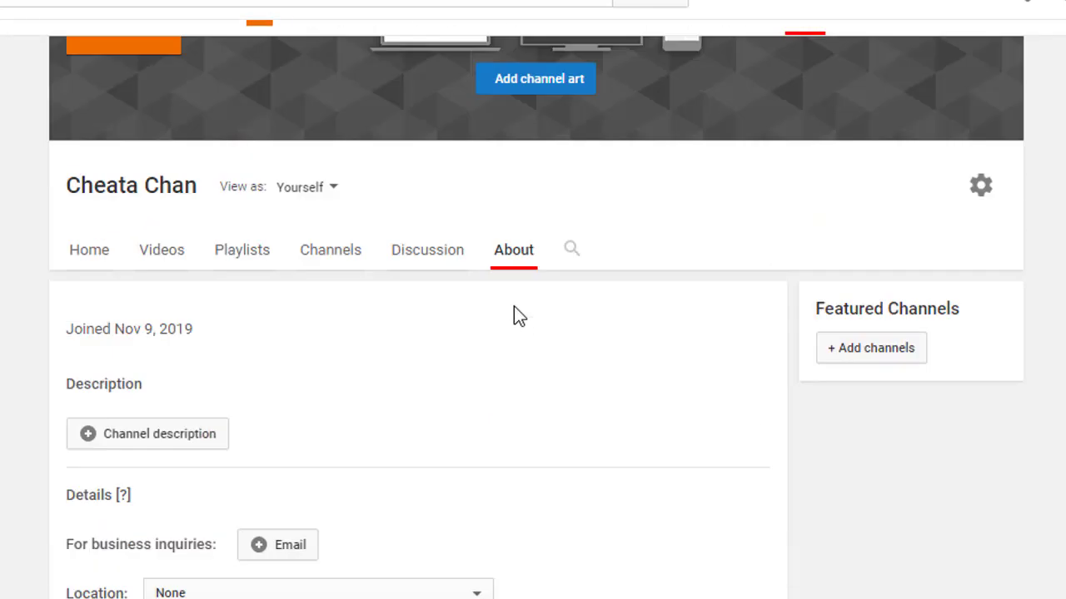
pyautogui.scroll(-3, 357, 495)
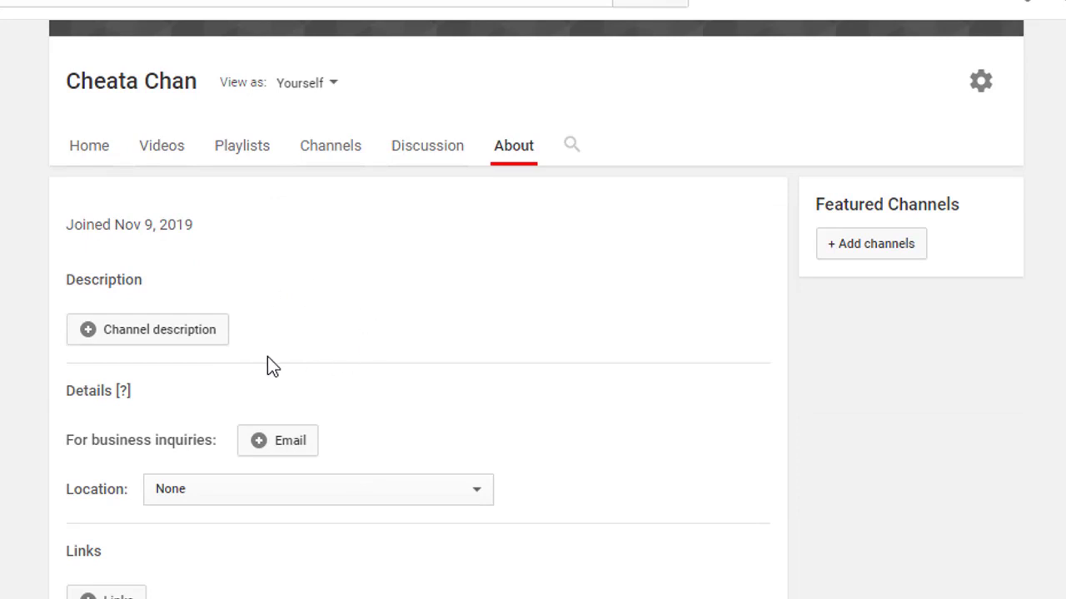
pyautogui.click(176, 336)
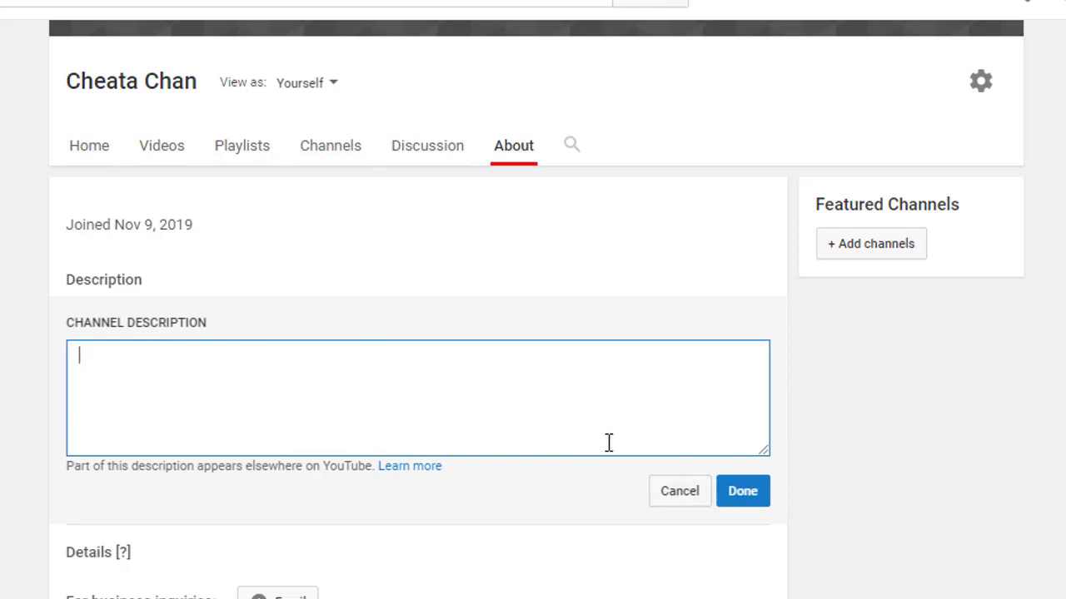
pyautogui.click(743, 498)
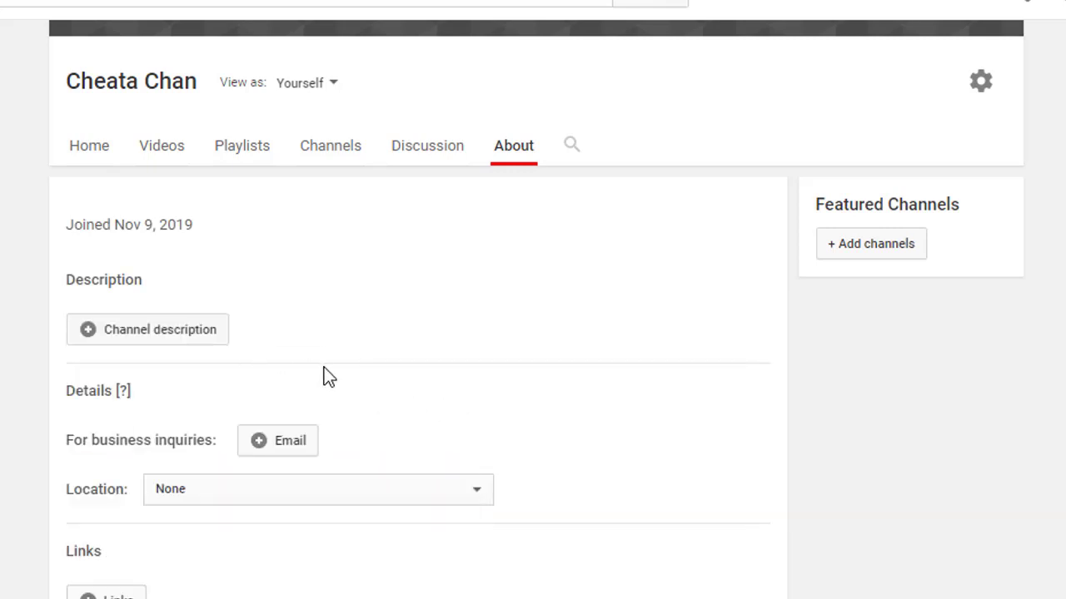
pyautogui.scroll(-2, 309, 371)
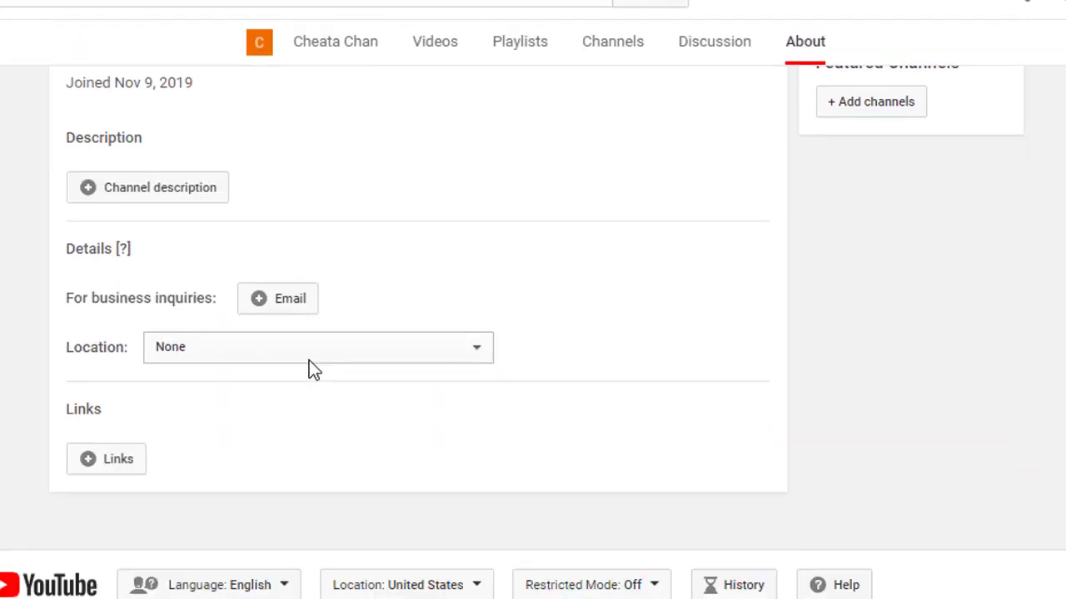
pyautogui.click(107, 468)
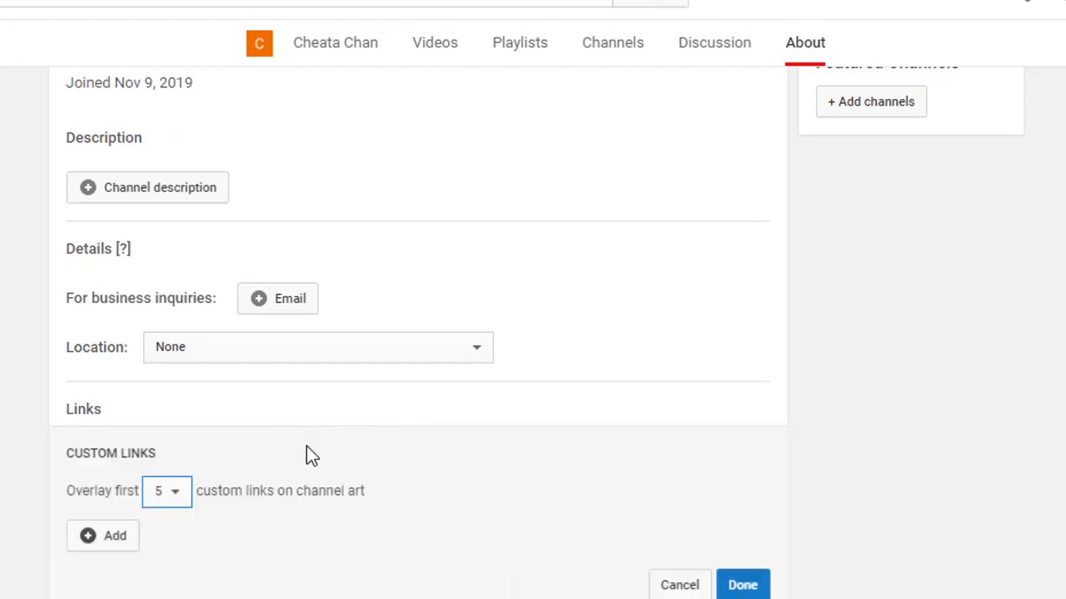
pyautogui.click(106, 539)
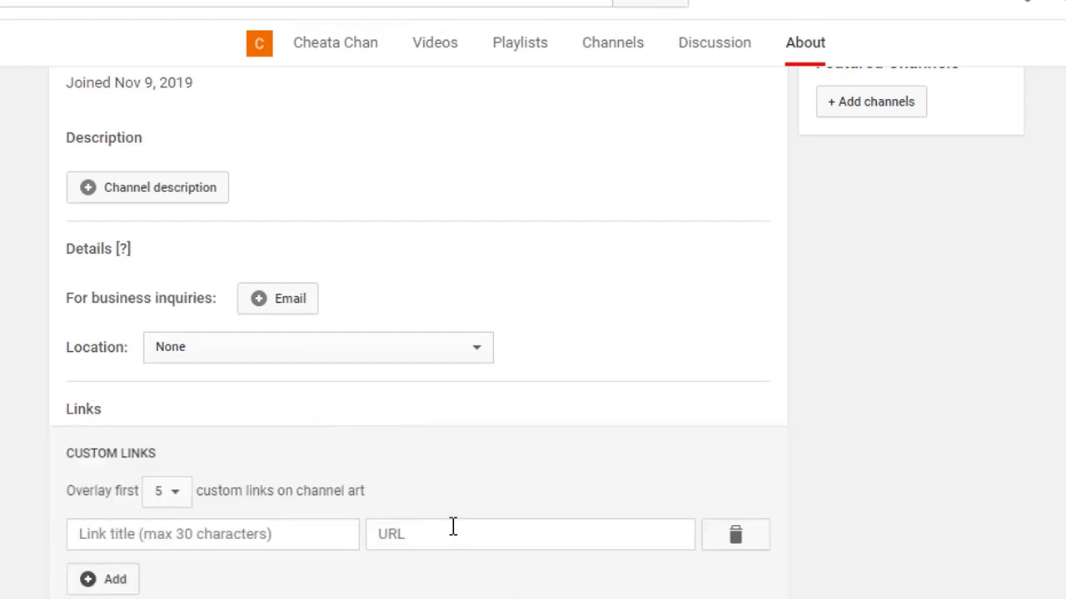
pyautogui.click(89, 581)
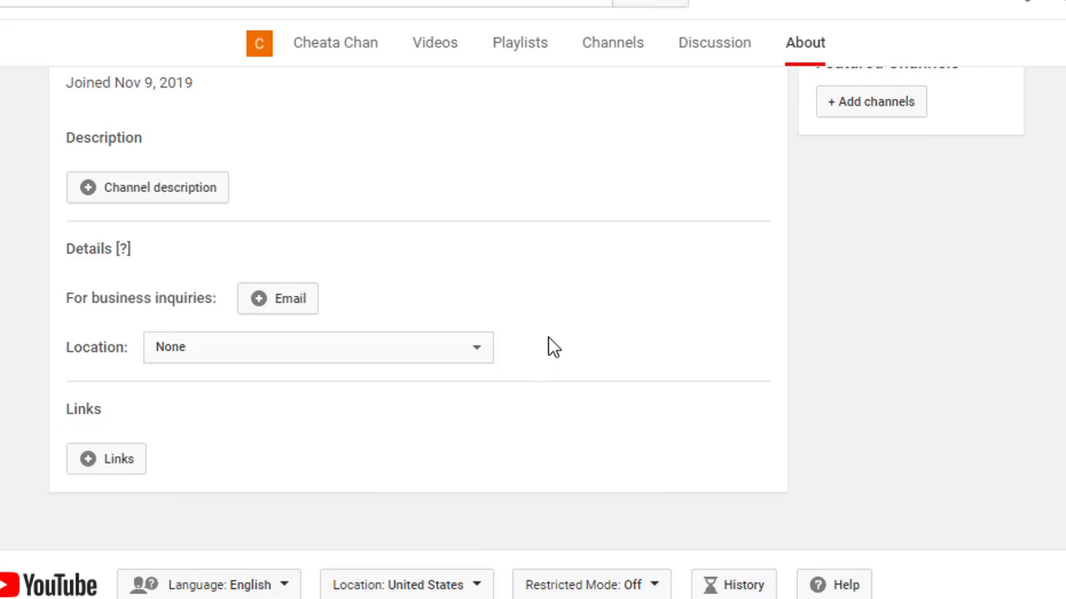
pyautogui.scroll(5, 550, 337)
pyautogui.moveTo(830, 246)
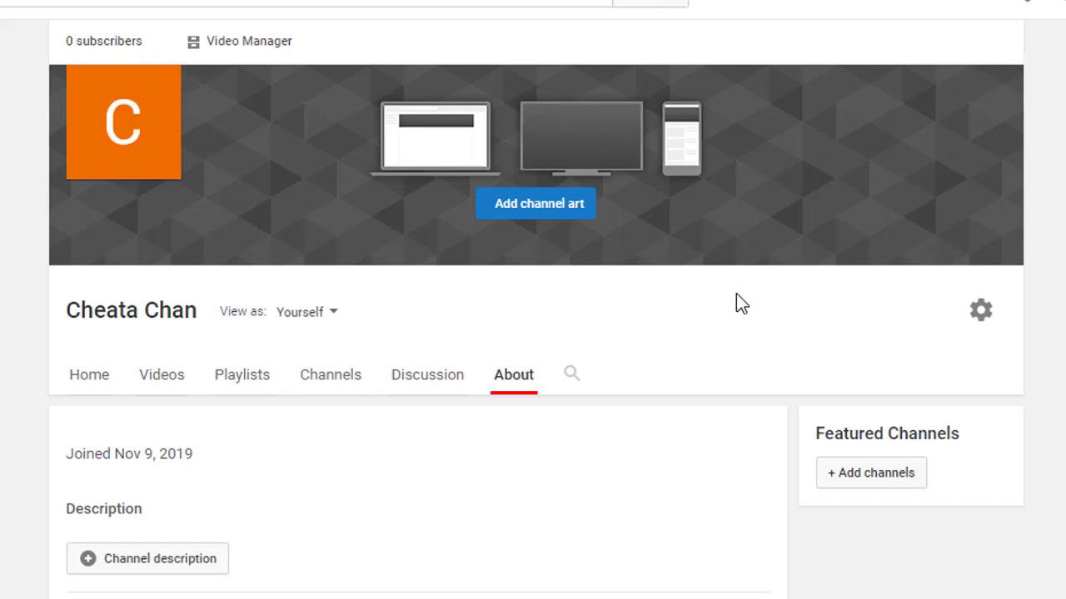
# Edit the channel icon via the avatar pencil, continuing to Google's Pick a photo dialog.
pyautogui.moveTo(933, 232)
pyautogui.scroll(-2, 632, 347)
pyautogui.scroll(2, 630, 348)
pyautogui.moveTo(192, 172)
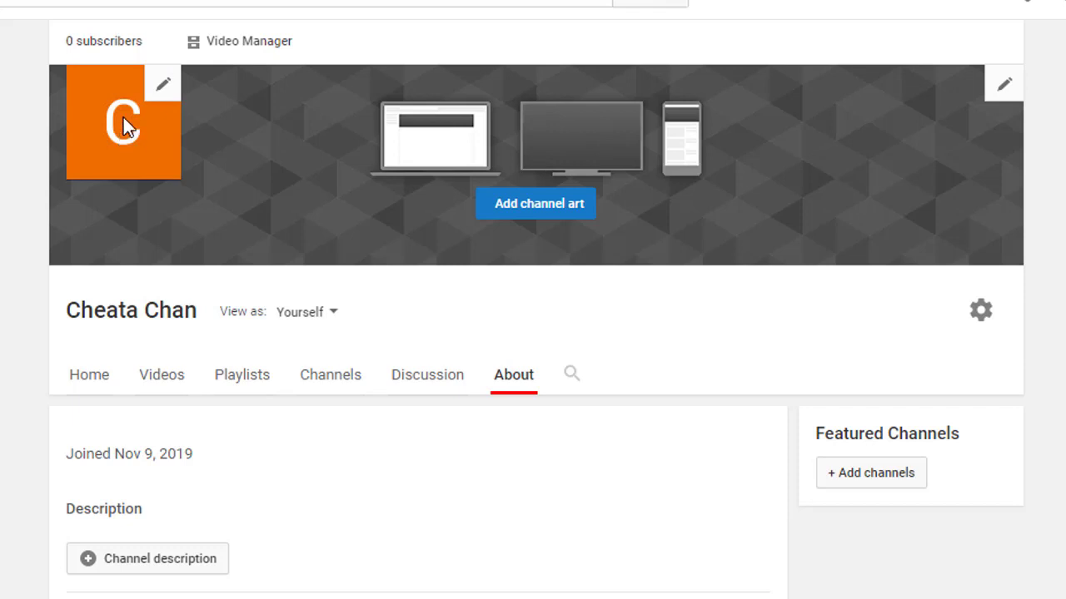
pyautogui.click(163, 86)
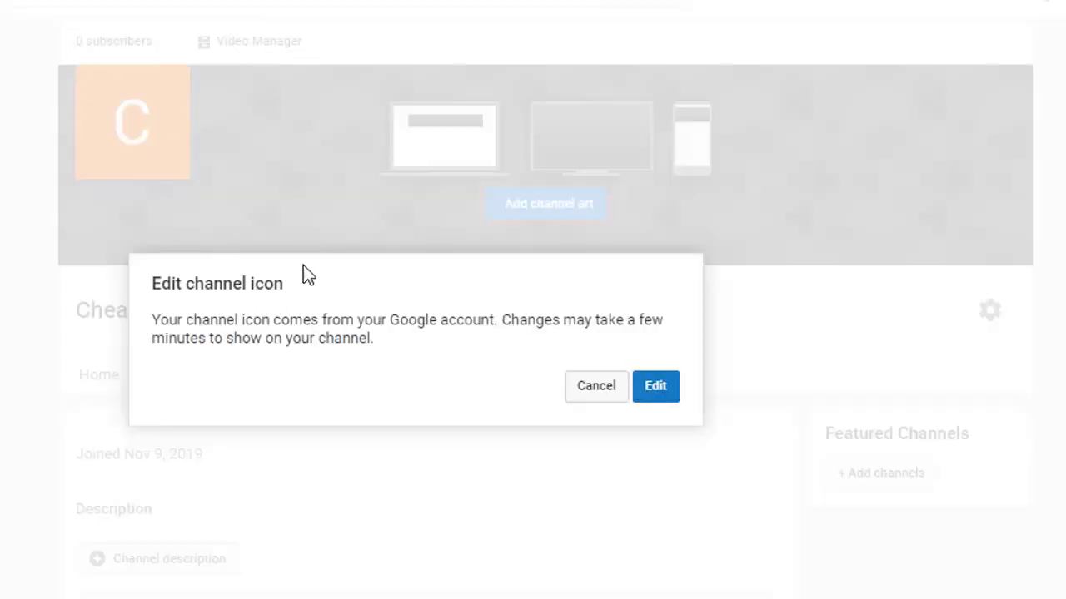
pyautogui.click(656, 390)
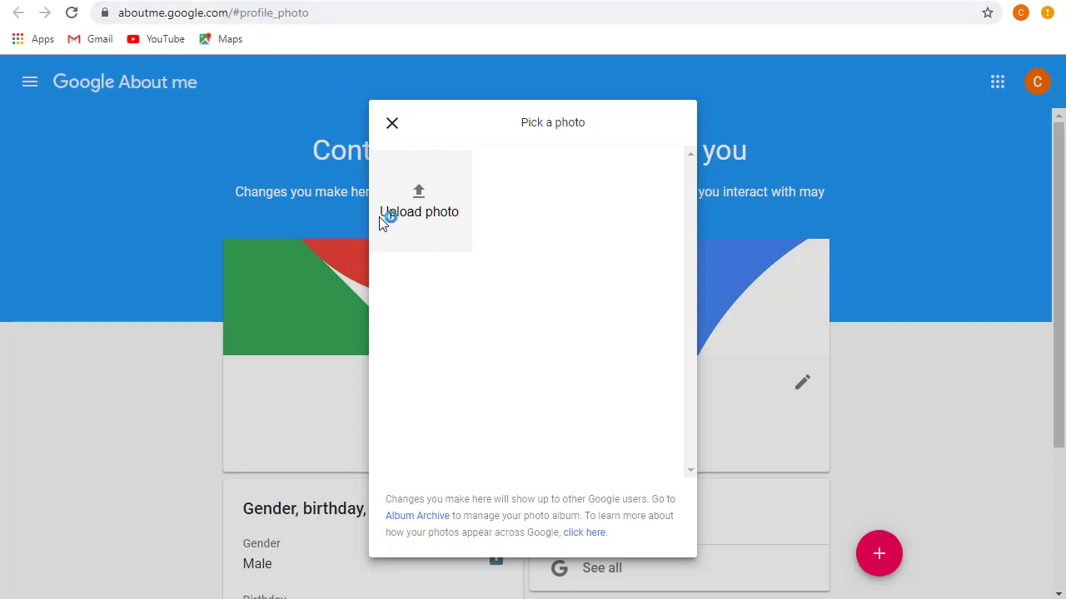
# Upload the portrait PNG from the Desktop, adjust its crop, and save it as the profile picture.
pyautogui.click(426, 210)
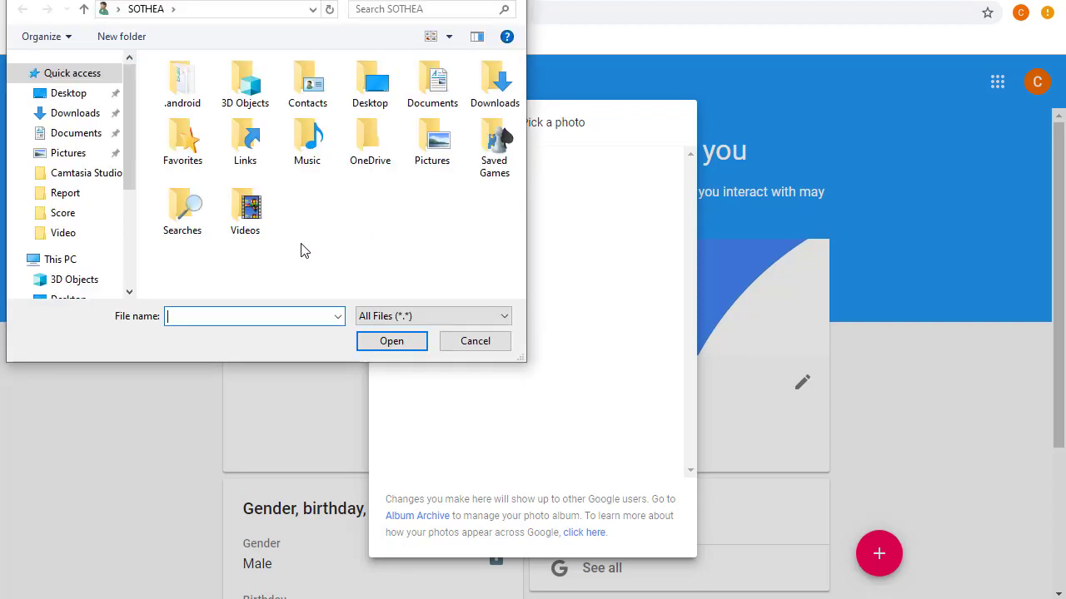
pyautogui.click(86, 96)
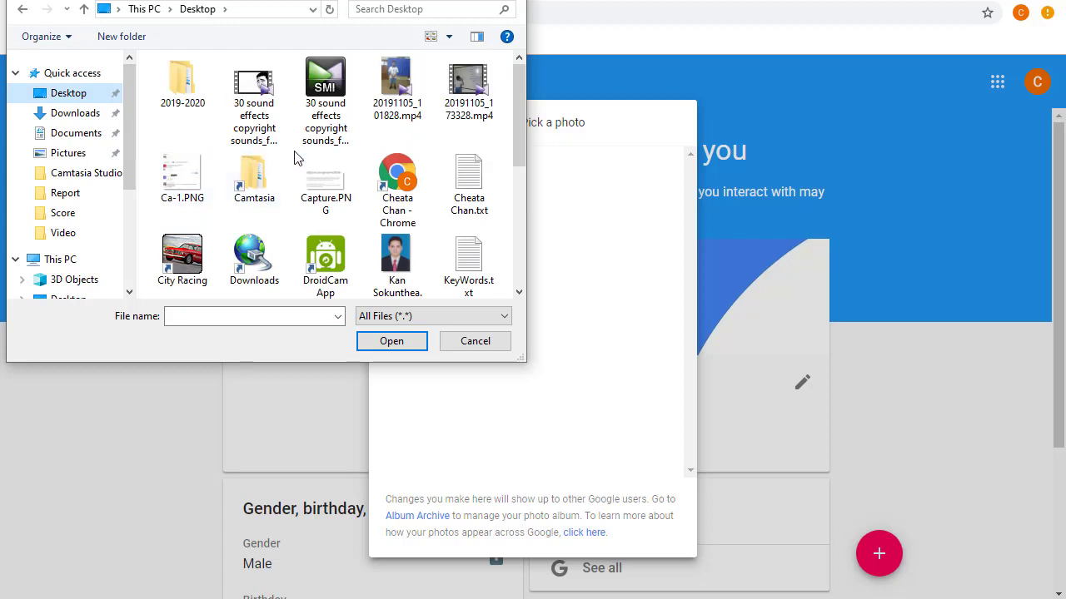
pyautogui.click(399, 268)
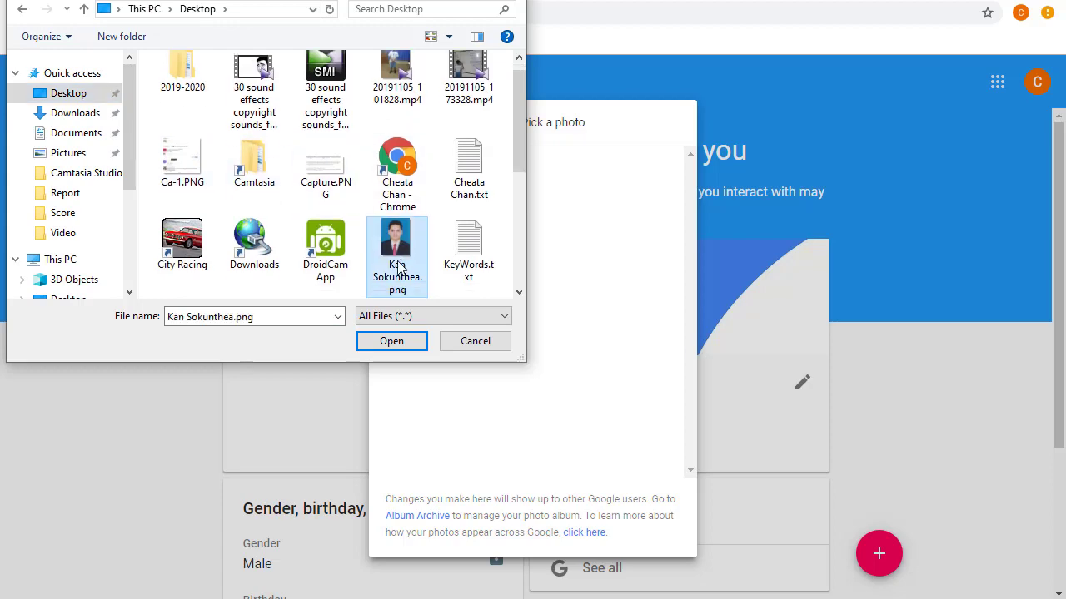
pyautogui.click(395, 346)
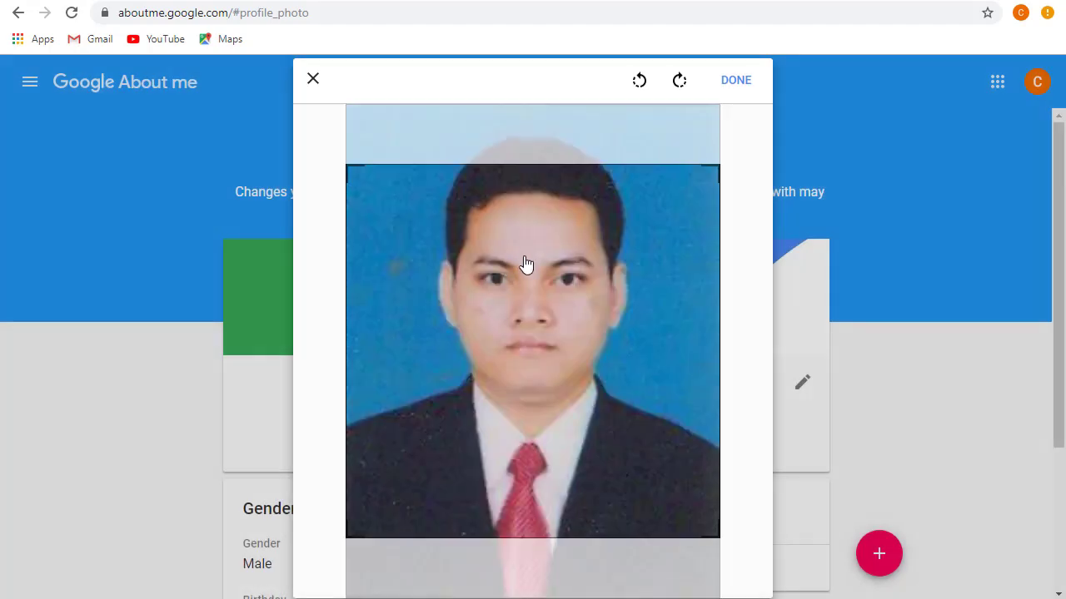
pyautogui.moveTo(533, 268); pyautogui.dragTo(547, 231)
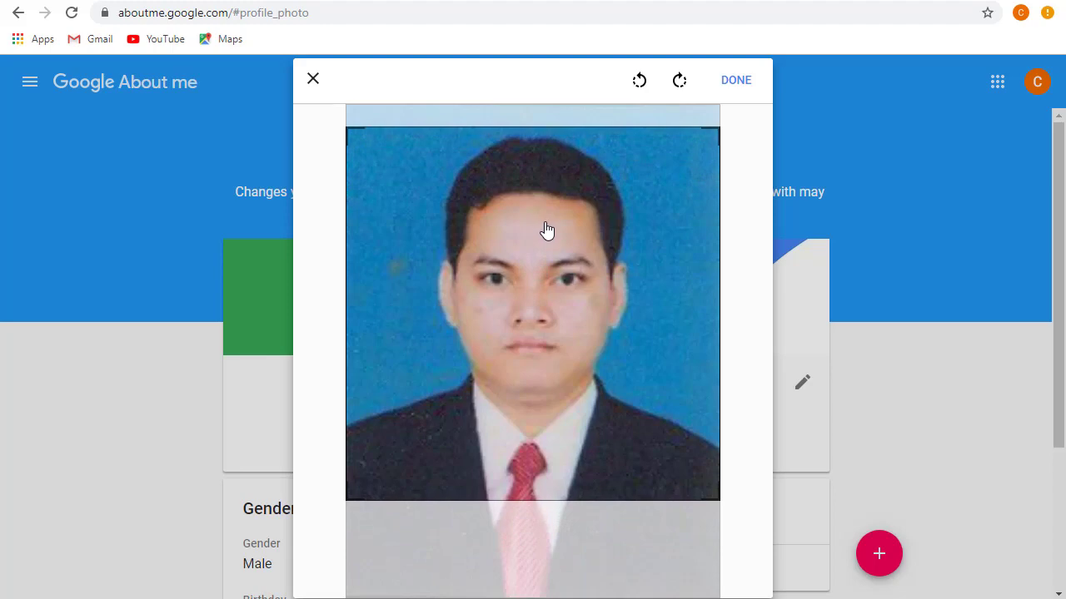
pyautogui.click(736, 82)
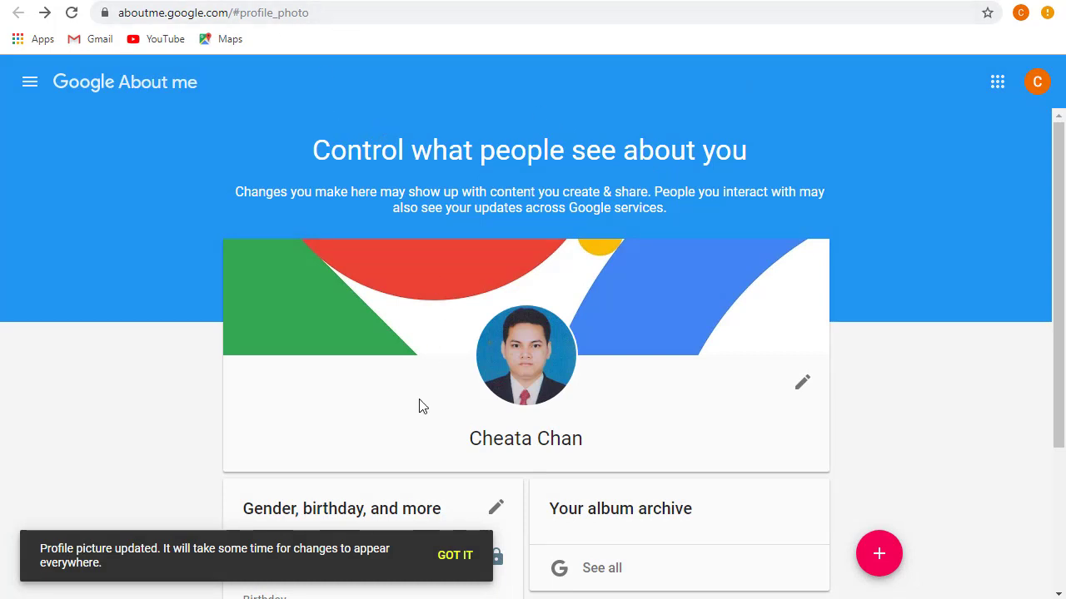
# Dismiss the update notice and reload the YouTube channel page to show the new portrait icon.
pyautogui.click(454, 554)
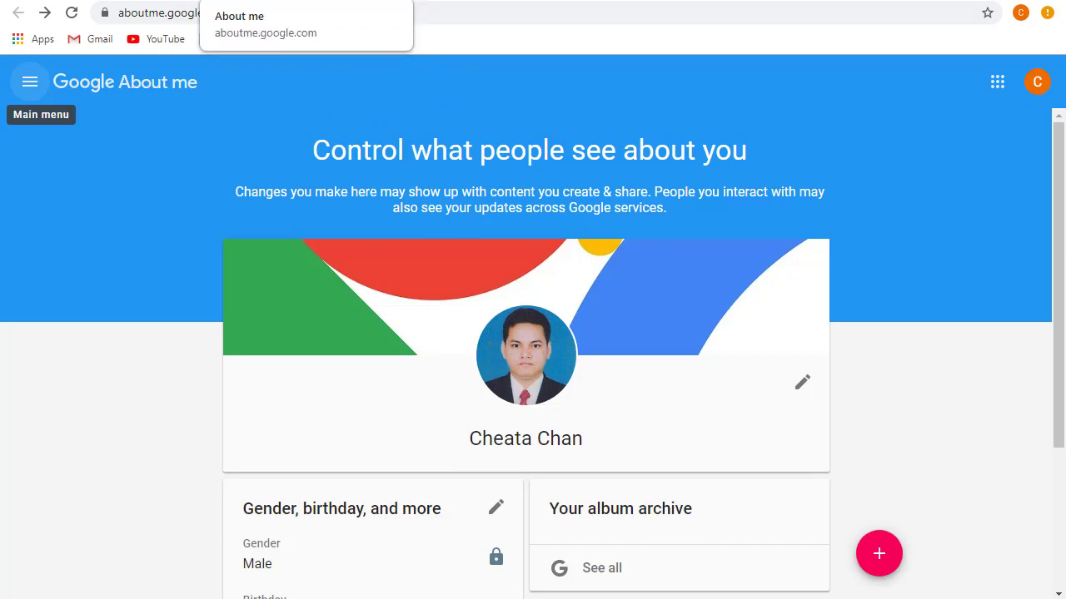
pyautogui.click(276, 0)
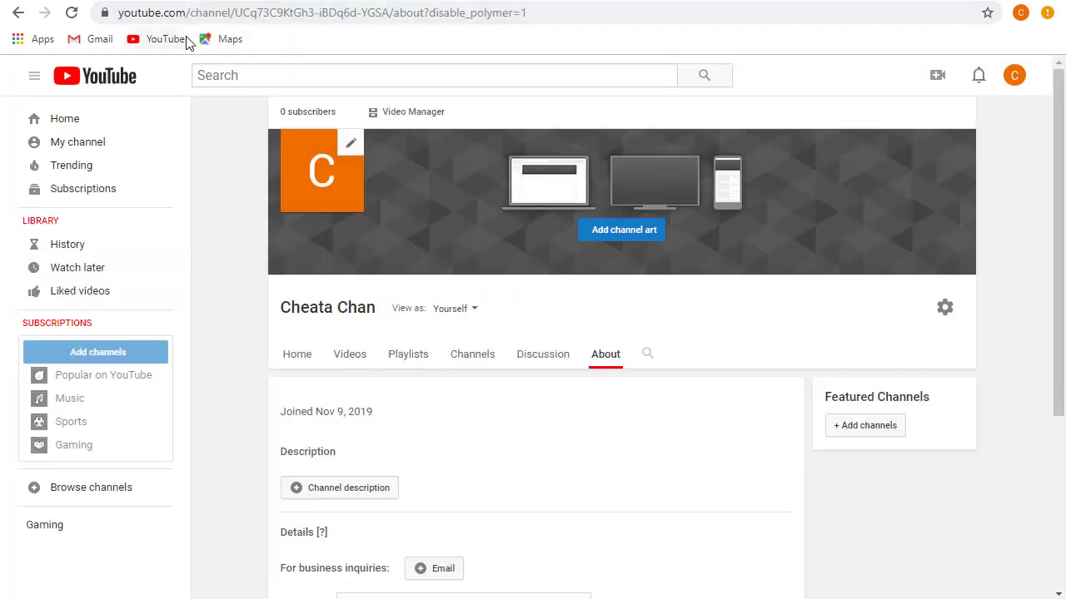
pyautogui.click(71, 13)
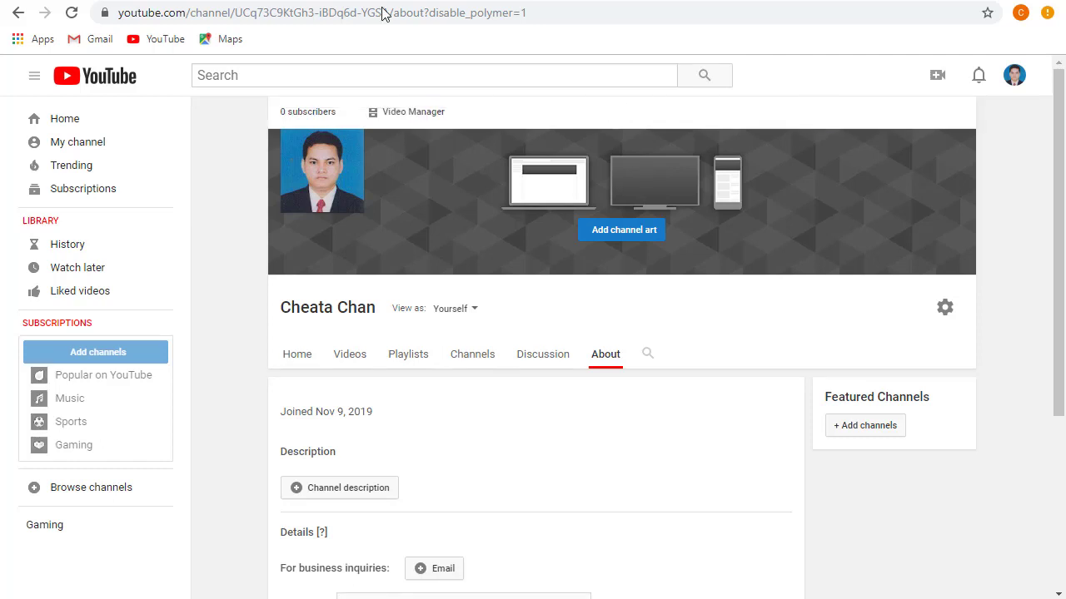
pyautogui.moveTo(322, 149)
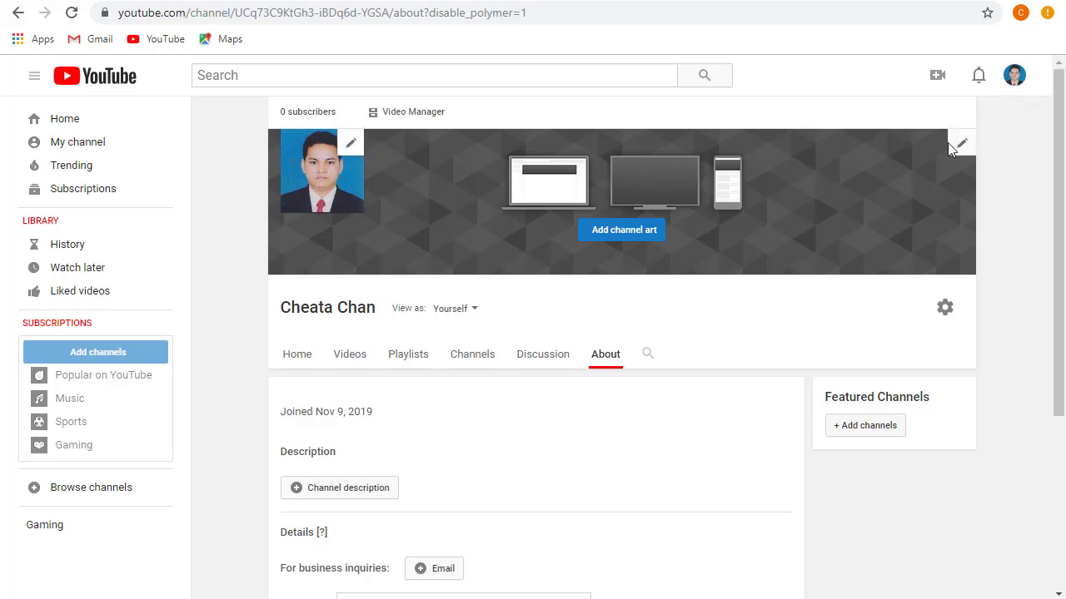
# Open Add channel art, check Your photos, then browse the Gallery's stock landscape and city images.
pyautogui.click(635, 238)
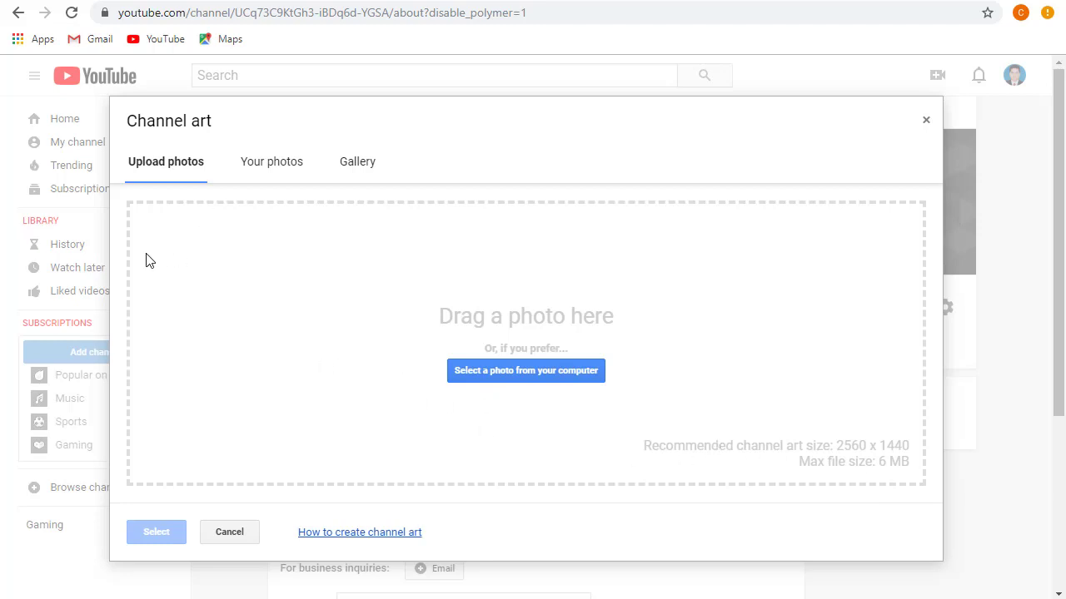
pyautogui.click(276, 169)
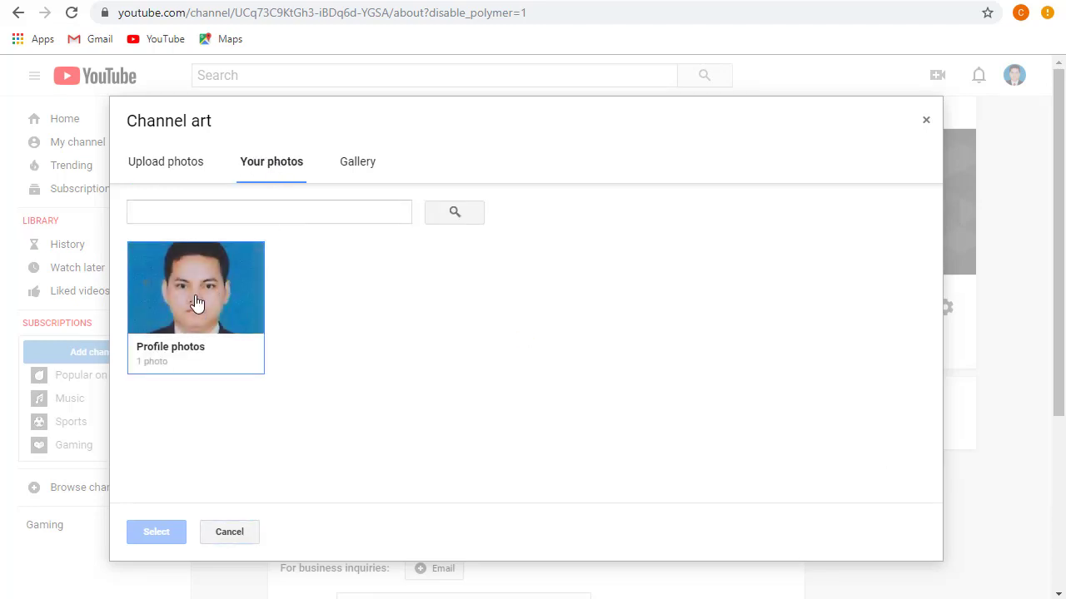
pyautogui.click(360, 168)
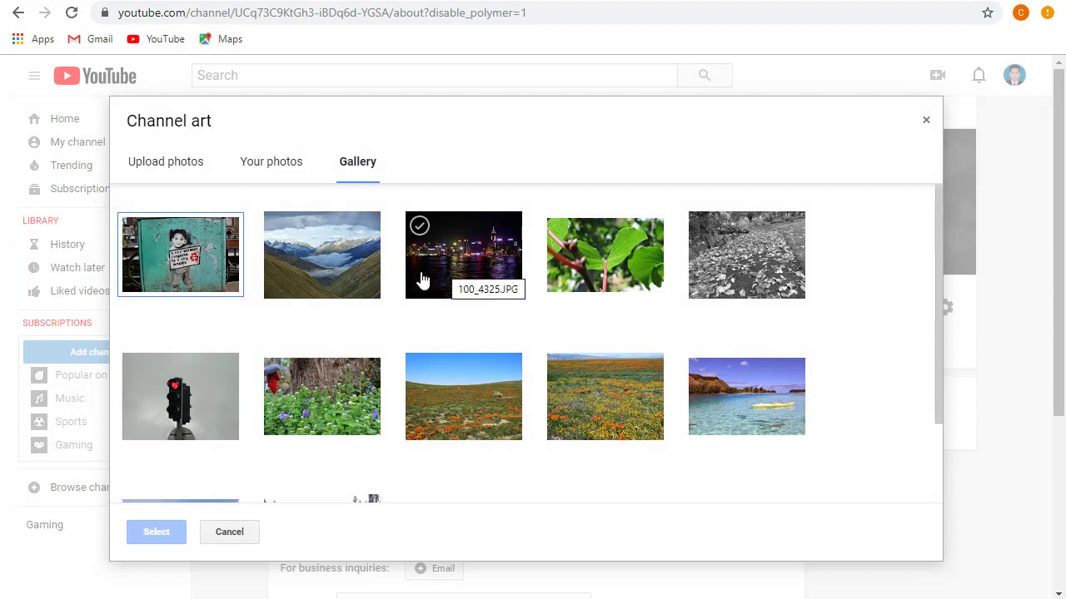
pyautogui.scroll(-2, 884, 338)
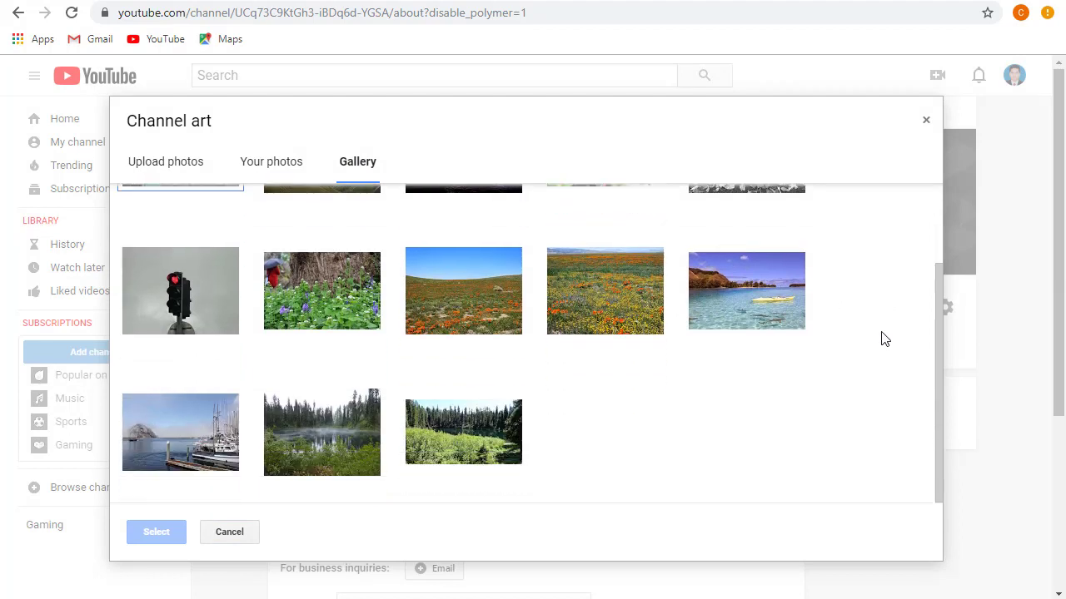
pyautogui.scroll(-4, 882, 339)
pyautogui.scroll(4, 879, 342)
pyautogui.scroll(2, 725, 380)
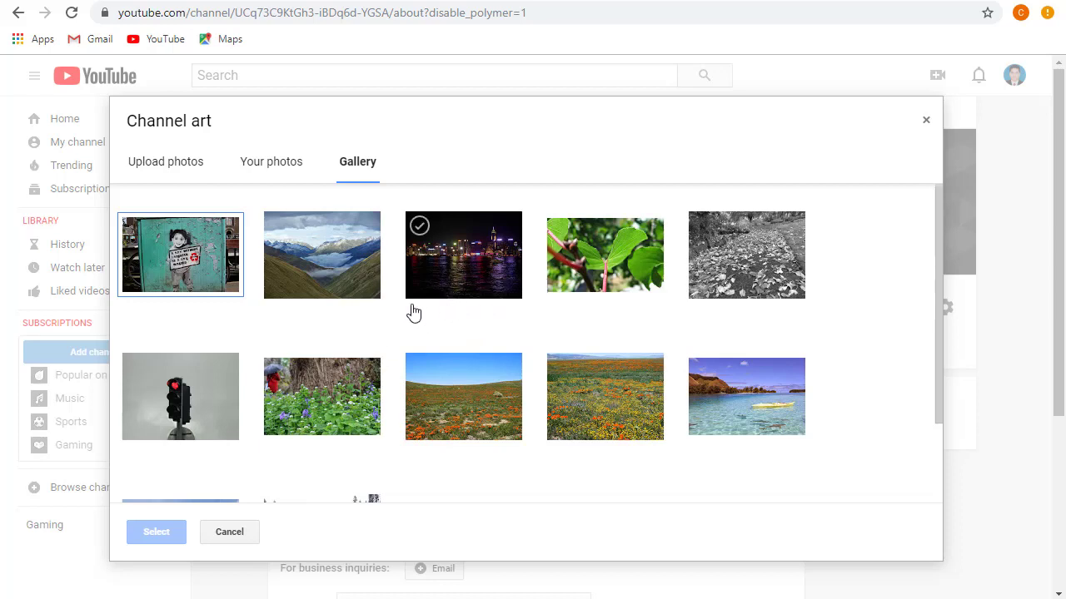
pyautogui.scroll(-1, 326, 315)
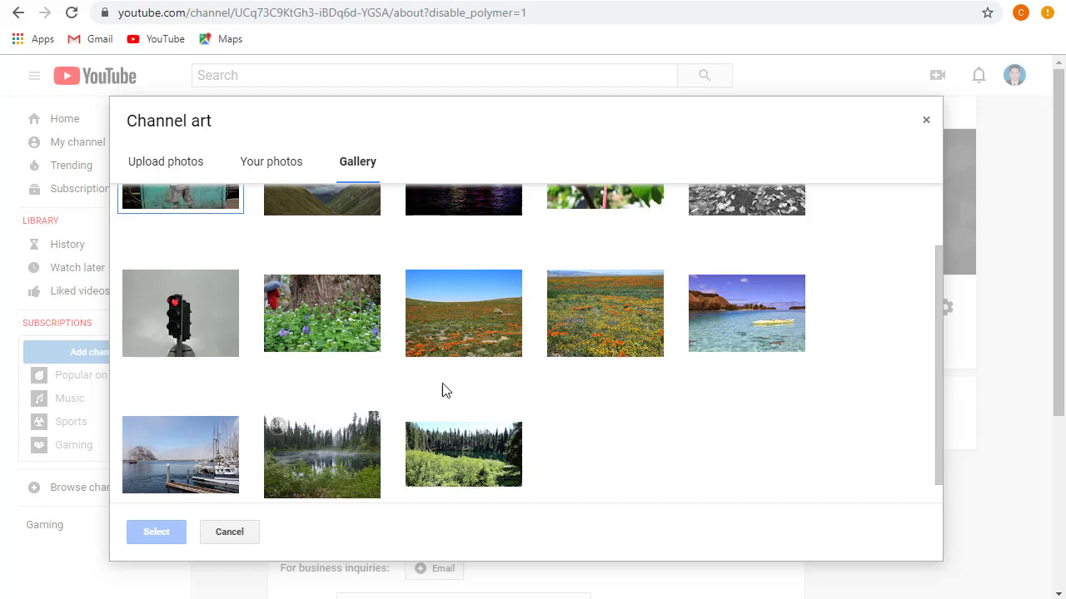
pyautogui.scroll(1, 678, 419)
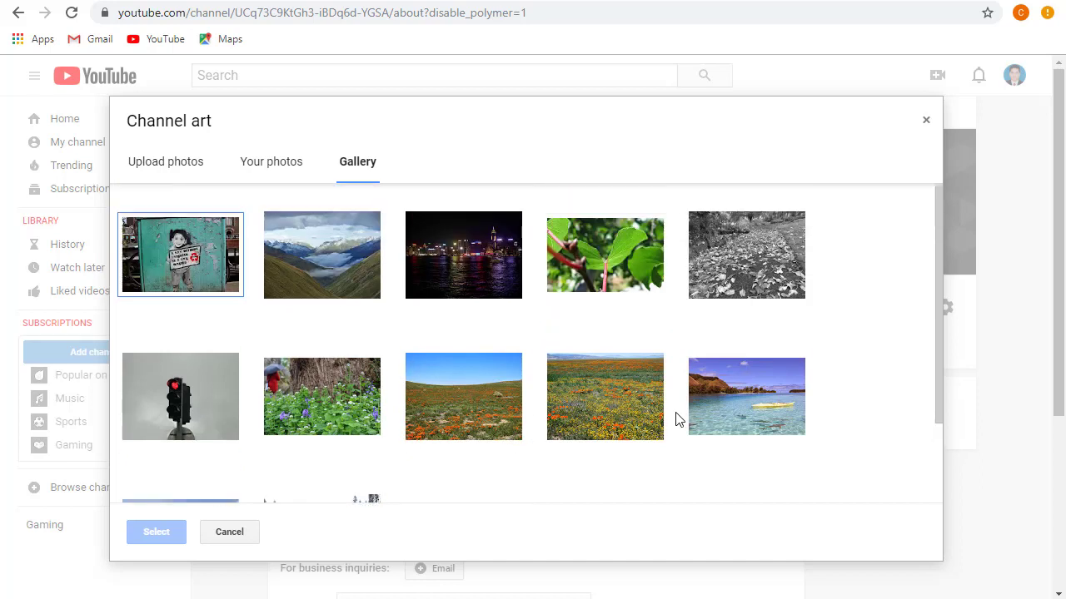
pyautogui.scroll(-2, 630, 440)
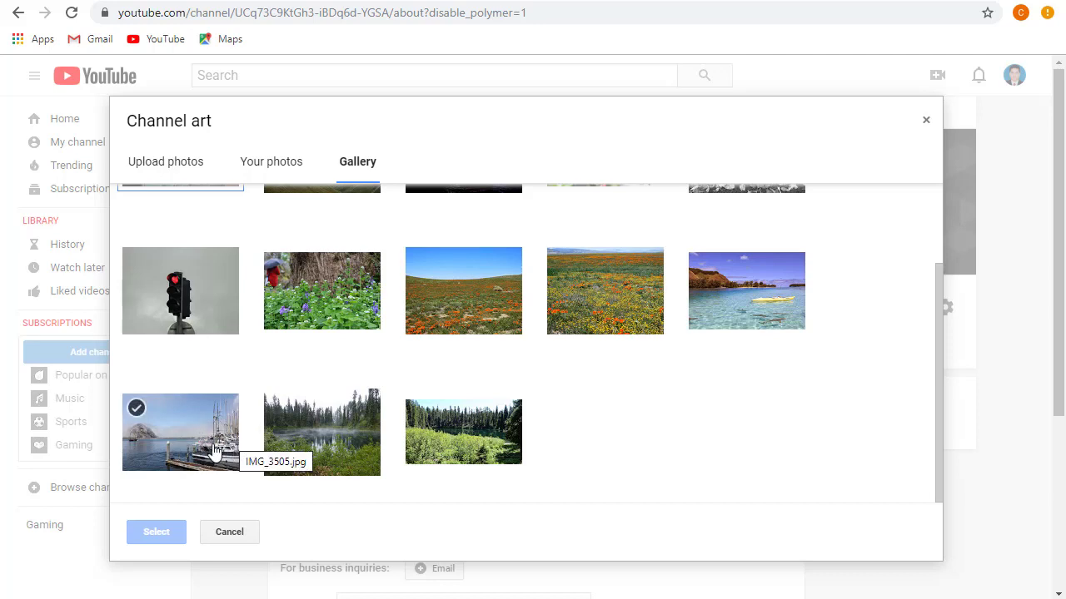
pyautogui.scroll(2, 199, 443)
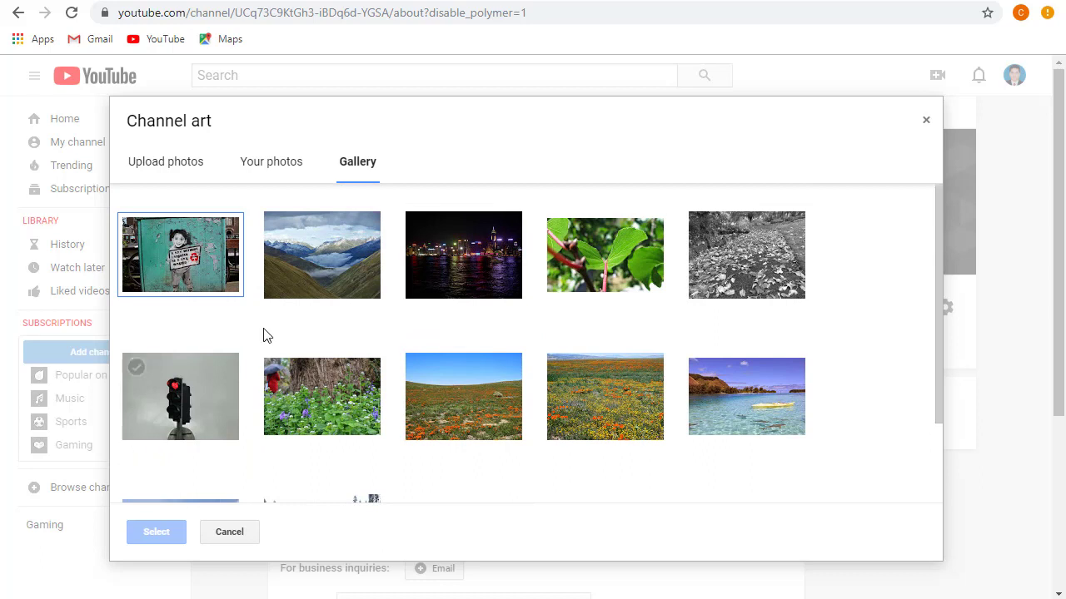
# Choose the night city skyline, shift its crop slightly up, and apply it as the banner.
pyautogui.click(457, 260)
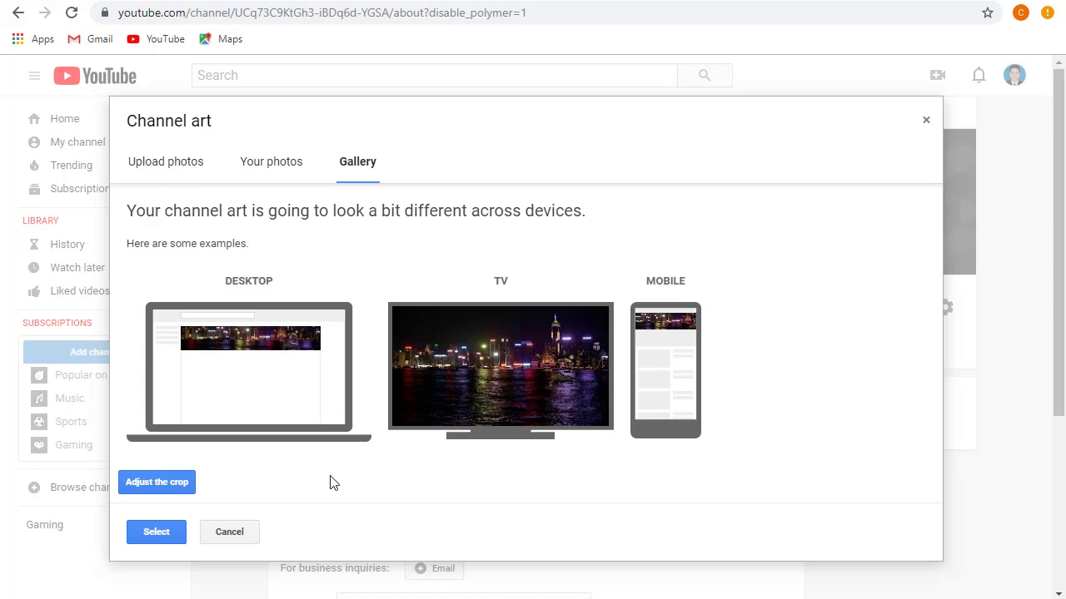
pyautogui.click(143, 490)
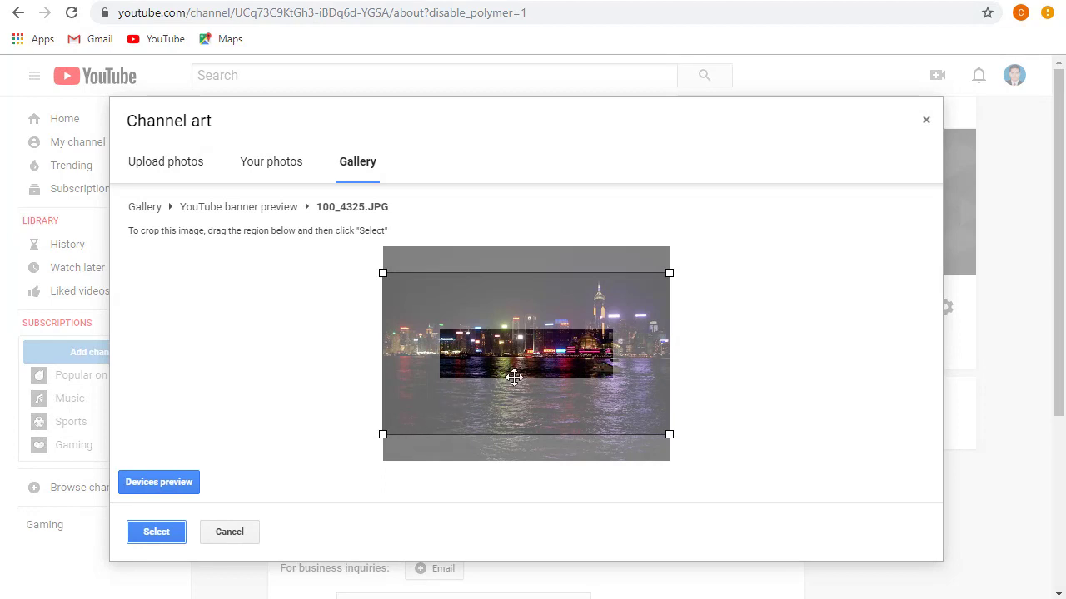
pyautogui.moveTo(519, 360)
pyautogui.mouseDown()
pyautogui.moveTo(528, 335)
pyautogui.moveTo(524, 346)
pyautogui.mouseUp()
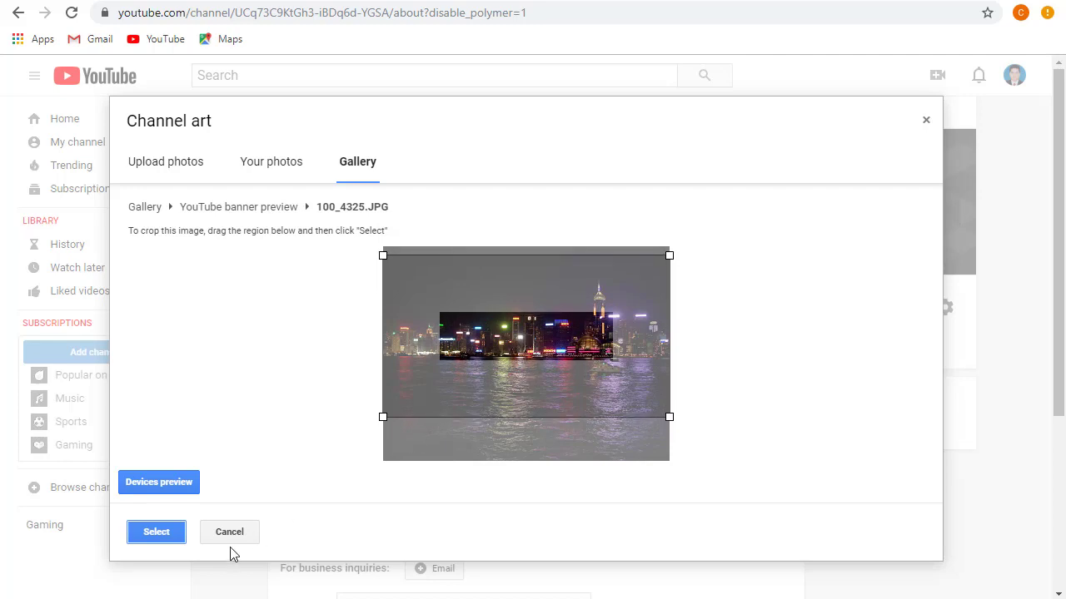
pyautogui.click(155, 481)
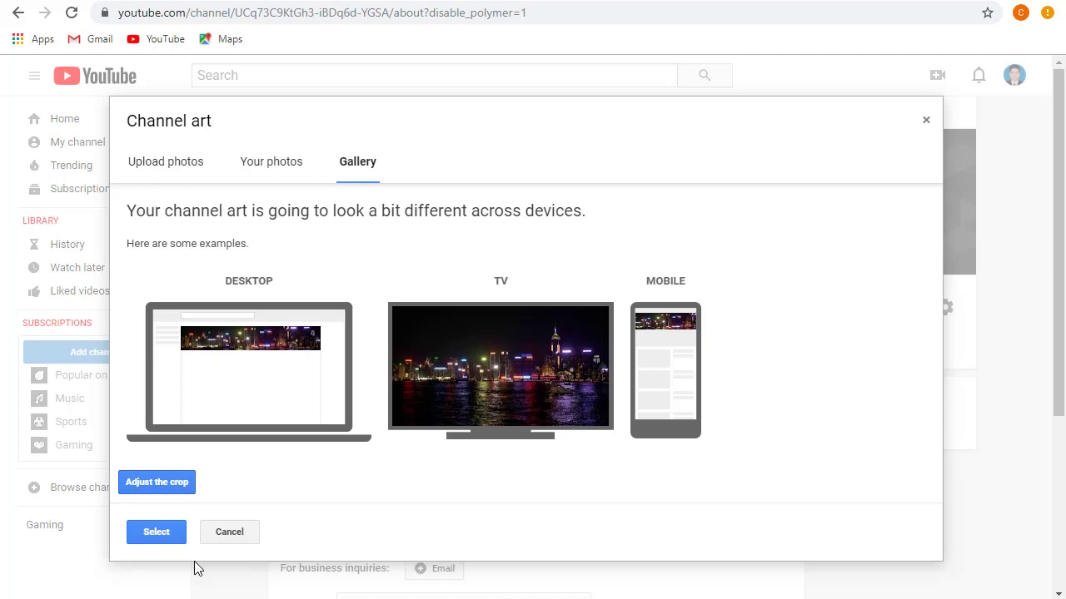
pyautogui.click(157, 533)
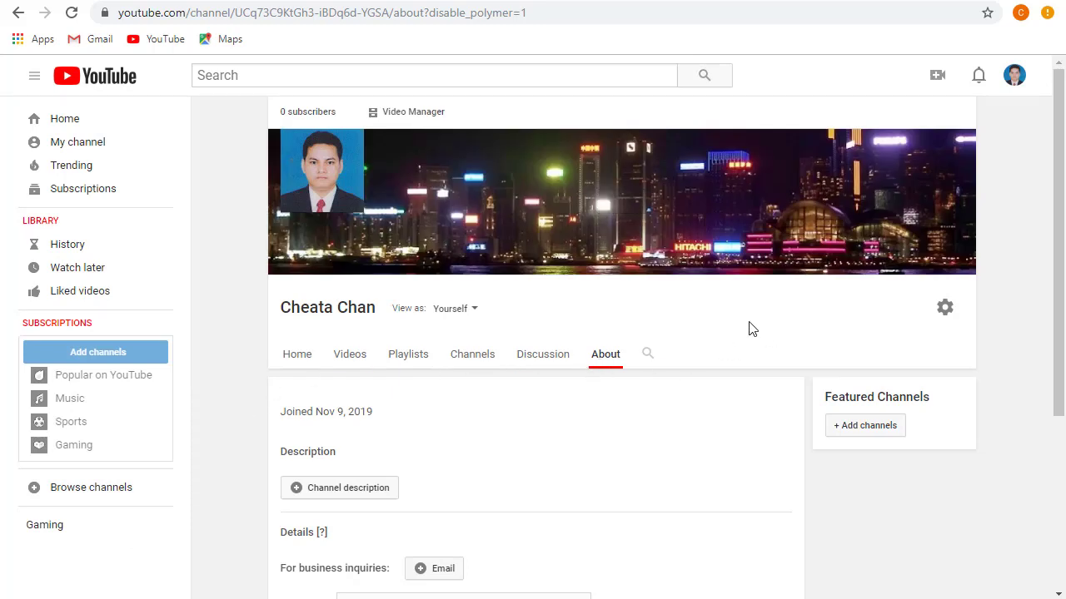
pyautogui.scroll(-1, 746, 327)
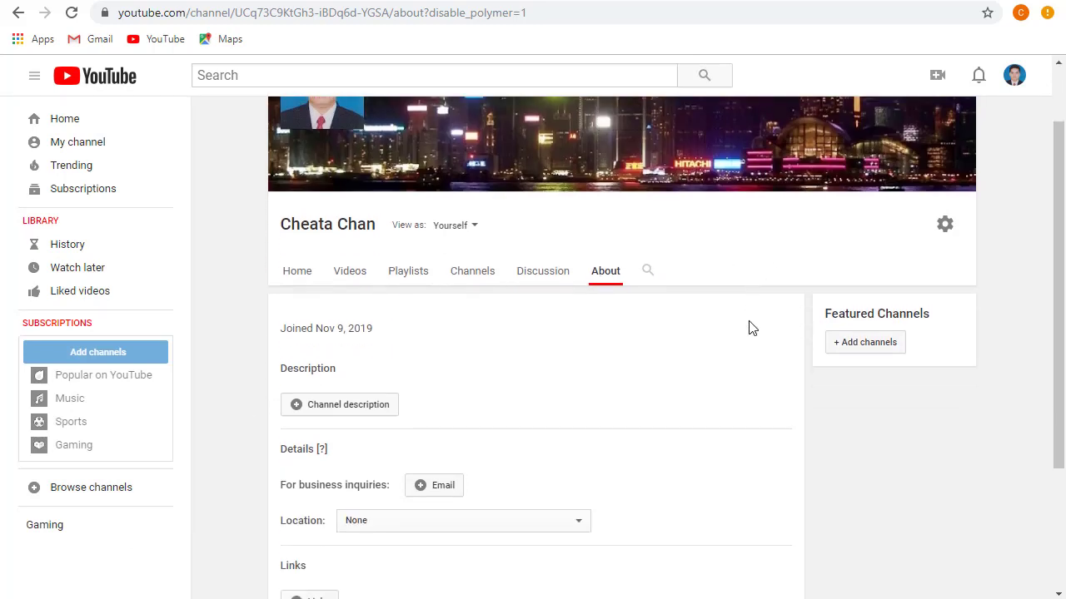
pyautogui.scroll(1, 746, 326)
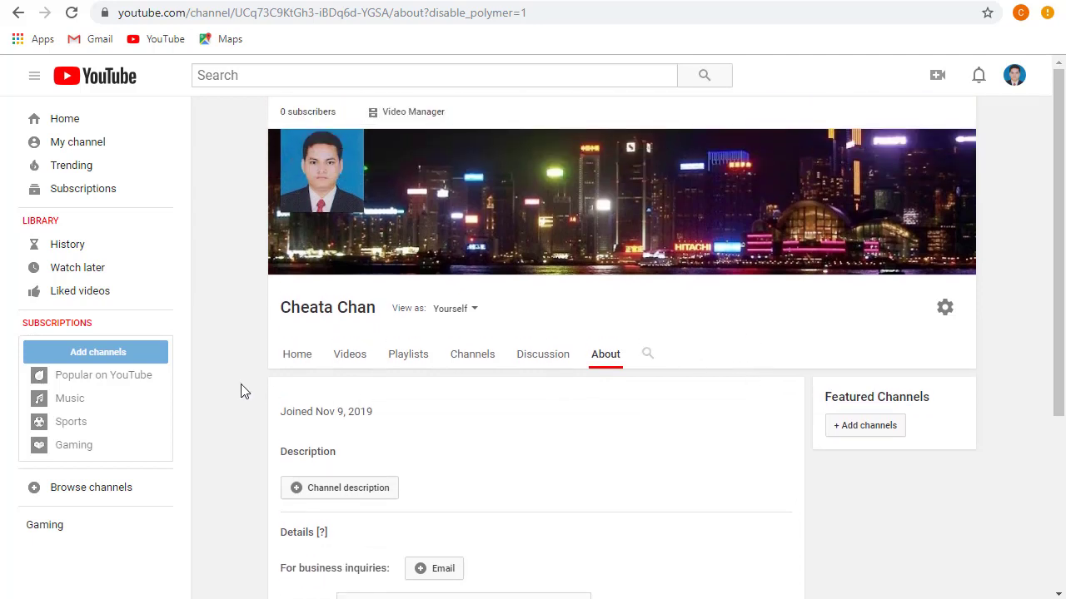
pyautogui.click(304, 360)
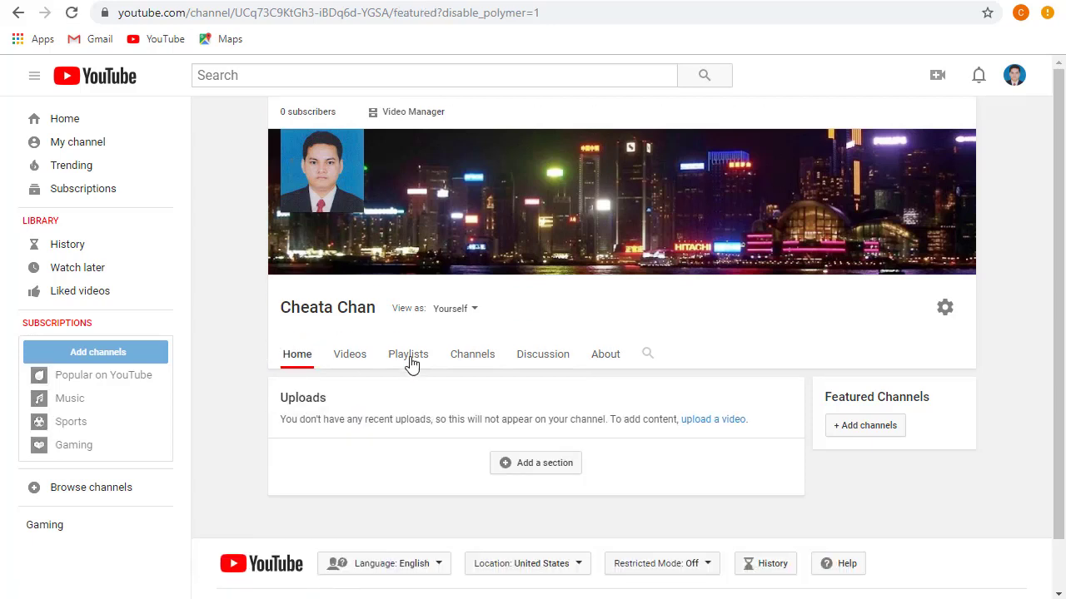
# Open Video Manager and switch to Creator Studio Classic, skipping the welcome and feedback prompts.
pyautogui.moveTo(306, 156)
pyautogui.click(420, 117)
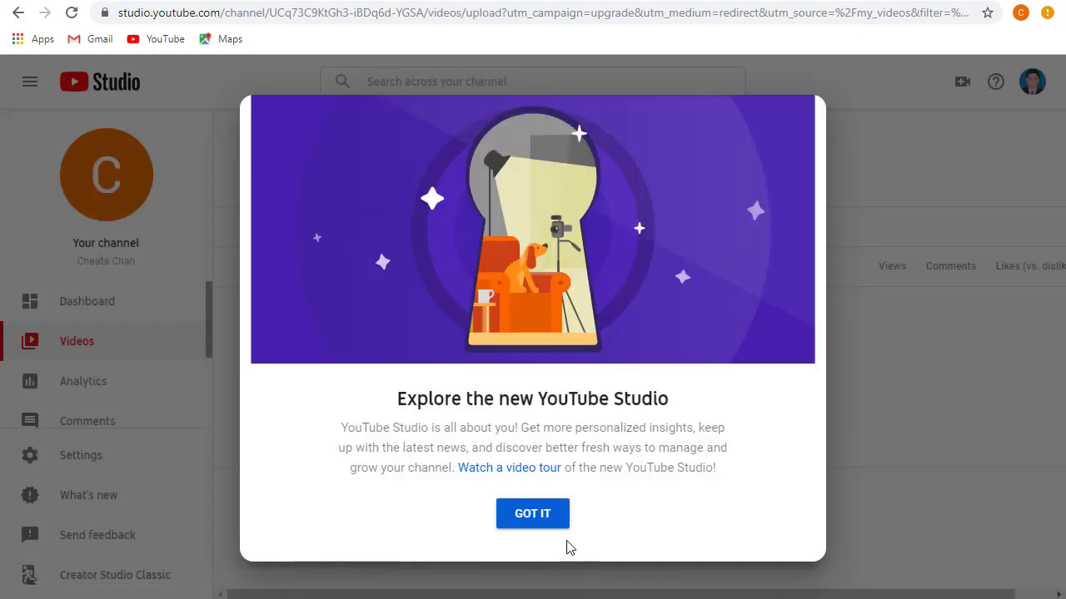
pyautogui.click(547, 514)
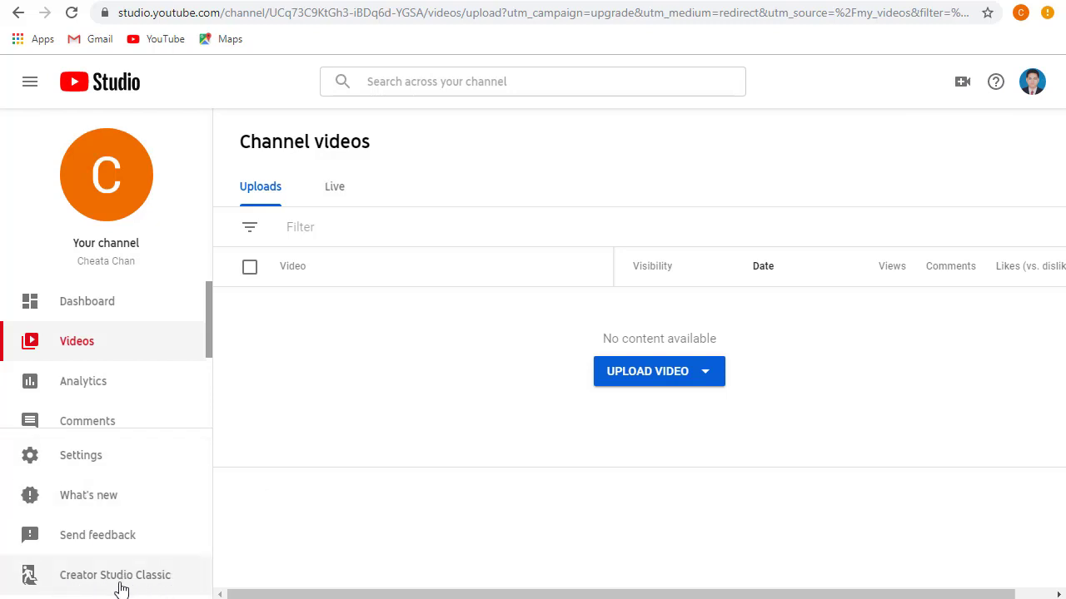
pyautogui.doubleClick(120, 590)
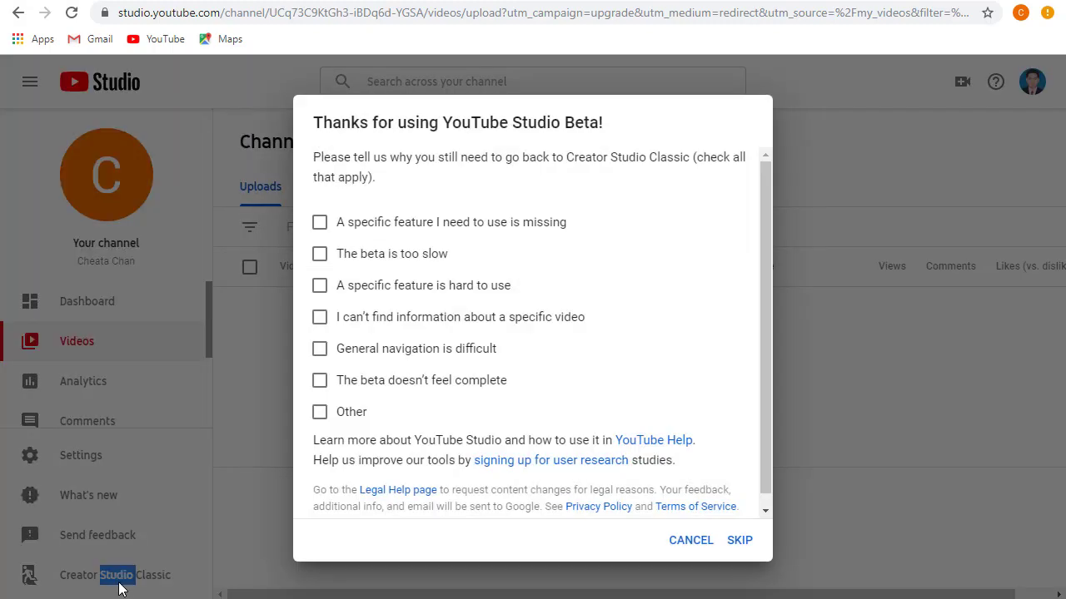
pyautogui.click(741, 543)
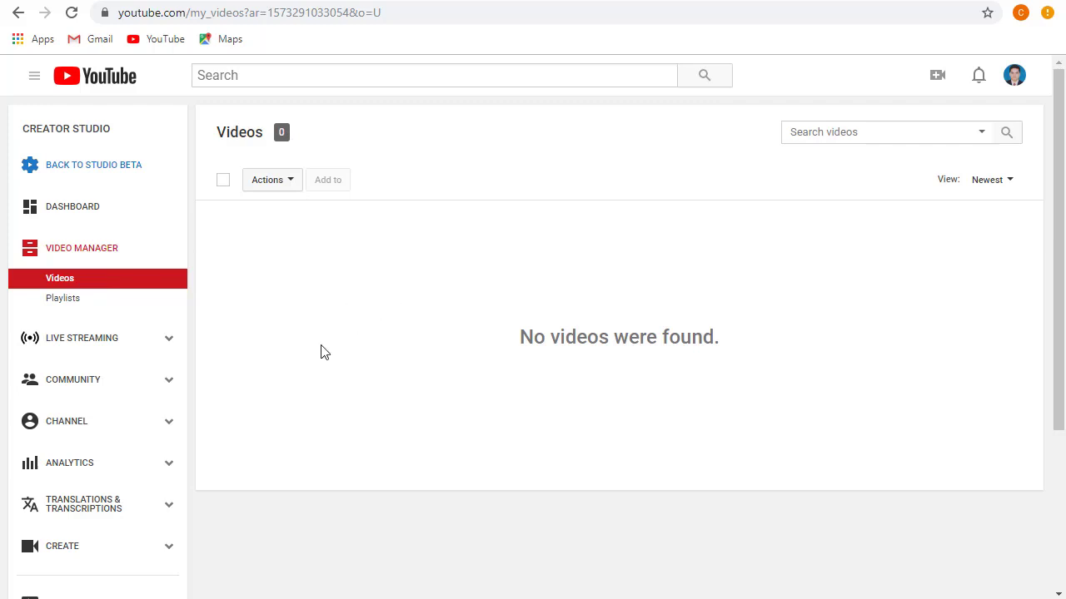
# Go from Playlists to the CHANNEL Status and features page in classic Creator Studio.
pyautogui.click(62, 304)
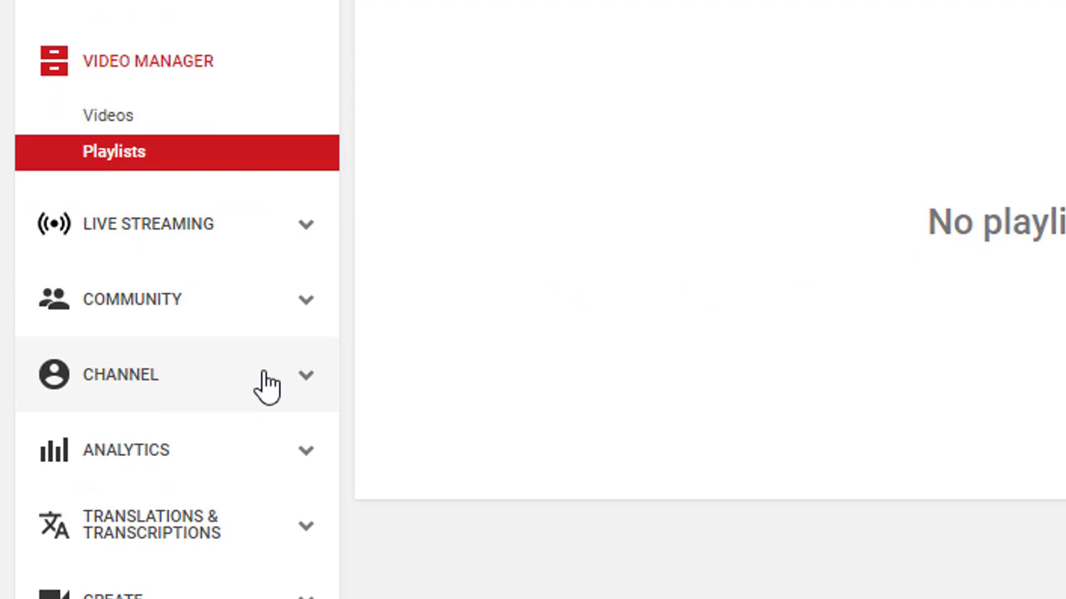
pyautogui.click(264, 384)
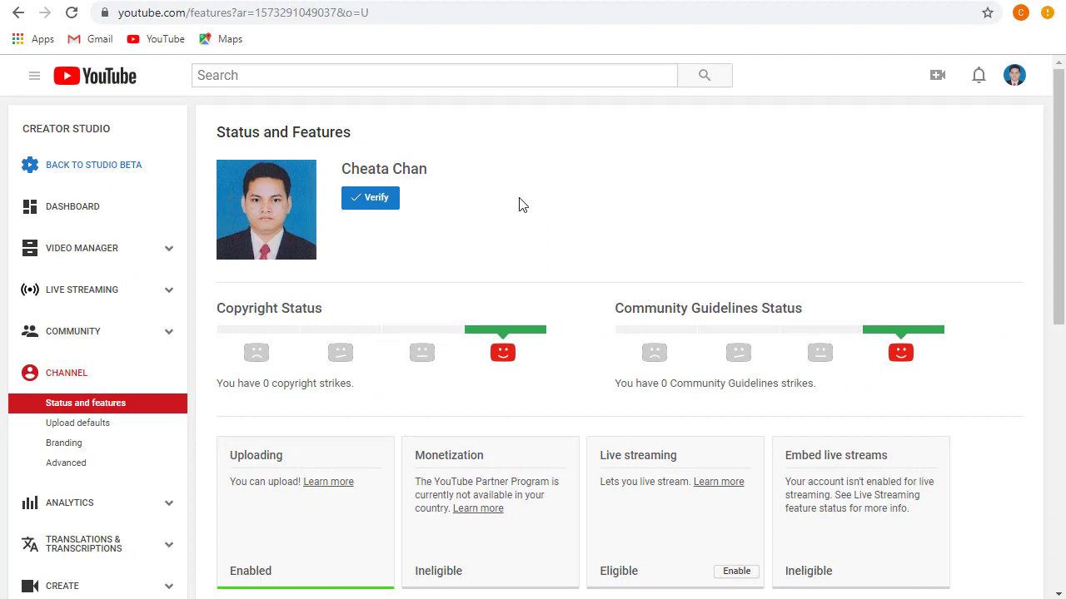
pyautogui.scroll(-1, 471, 248)
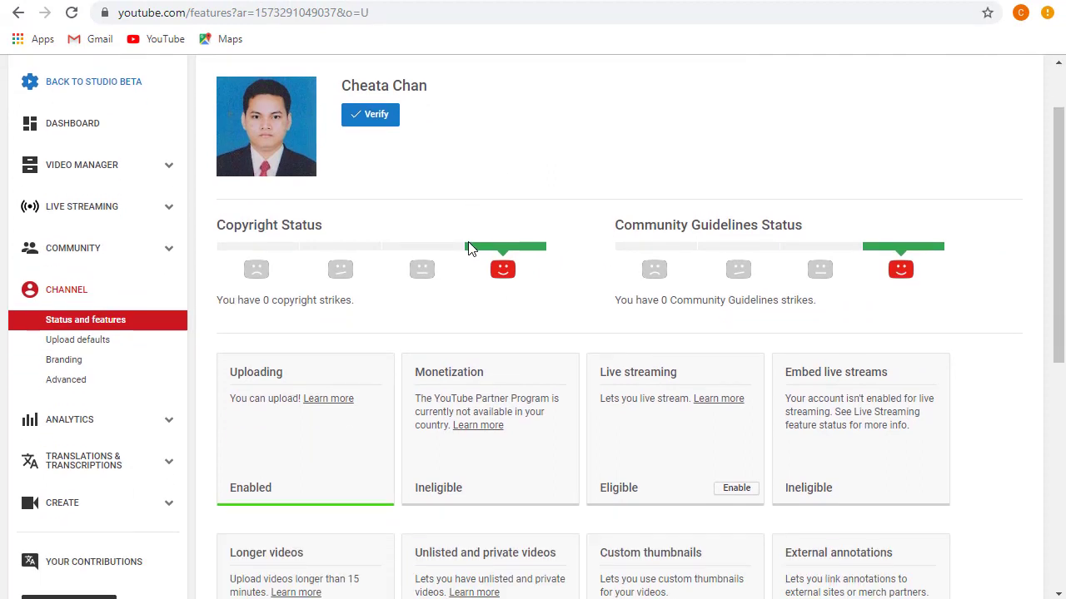
pyautogui.scroll(1, 472, 248)
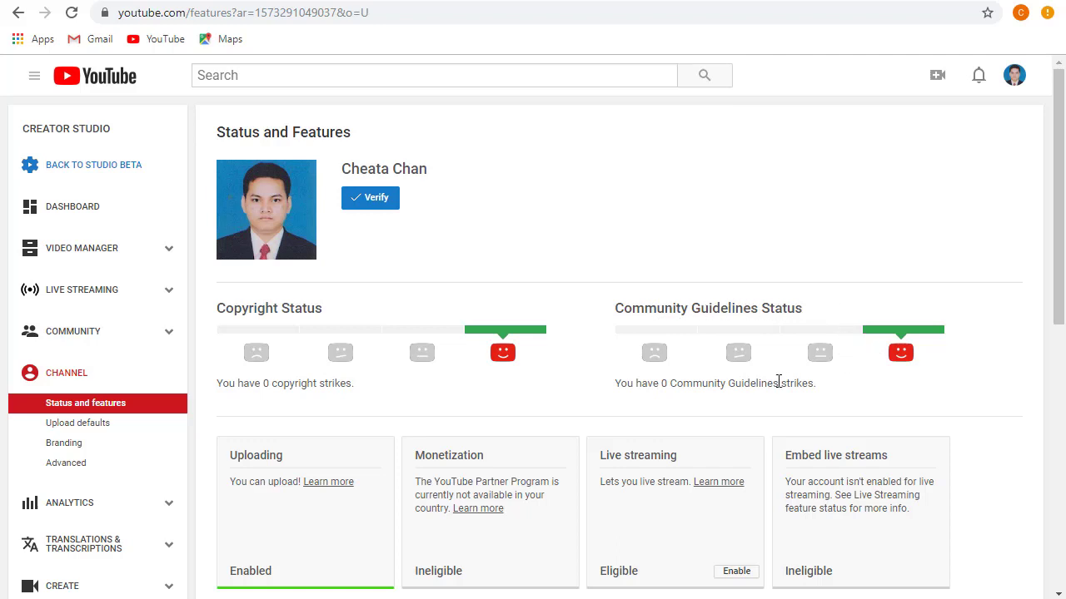
pyautogui.scroll(-1, 502, 237)
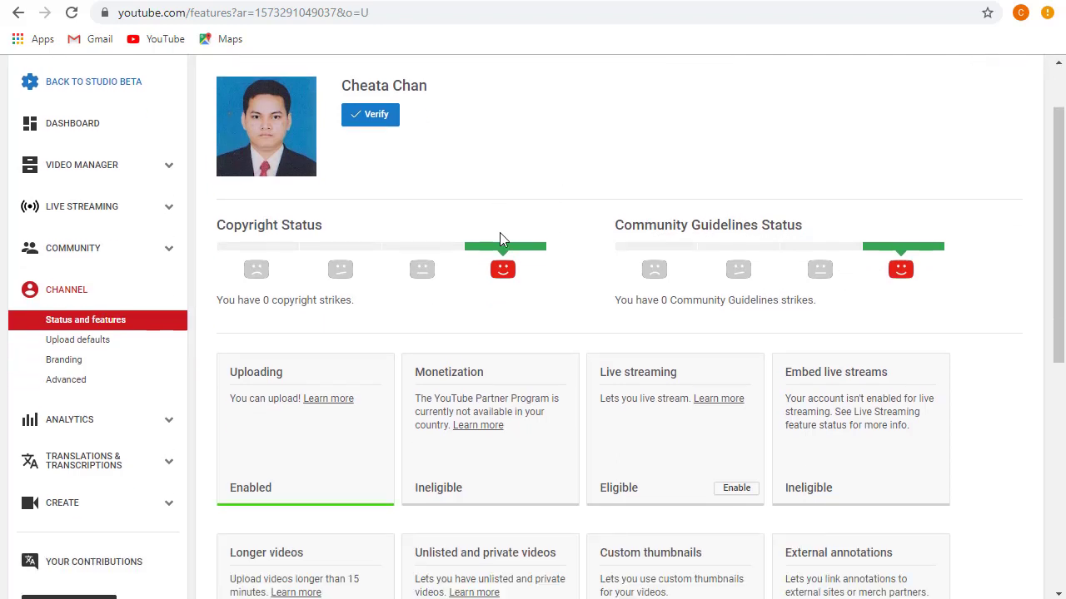
pyautogui.scroll(-5, 478, 220)
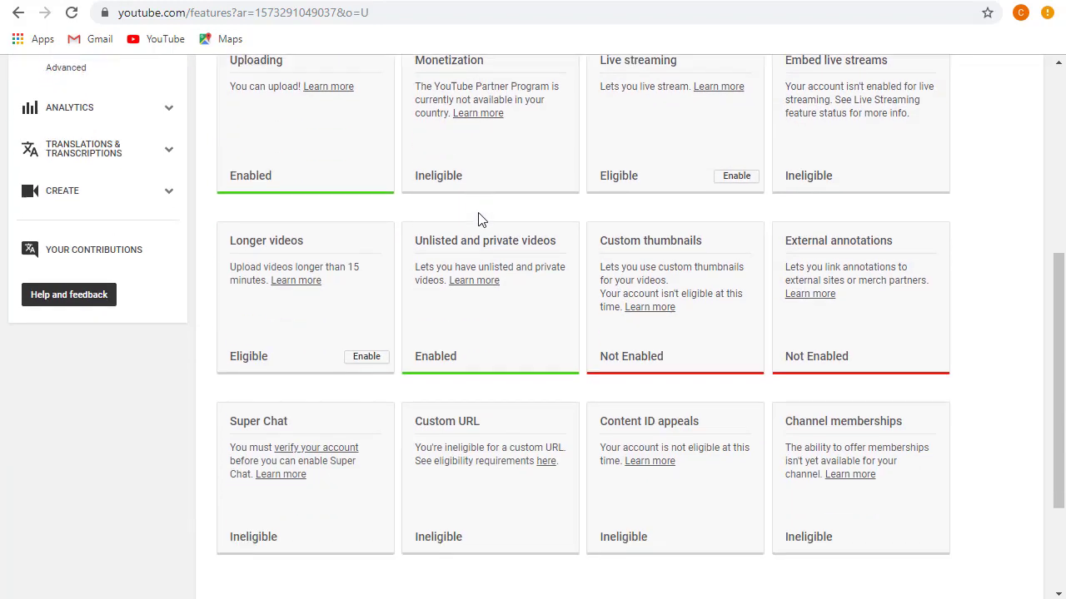
pyautogui.scroll(-2, 479, 220)
pyautogui.scroll(4, 479, 220)
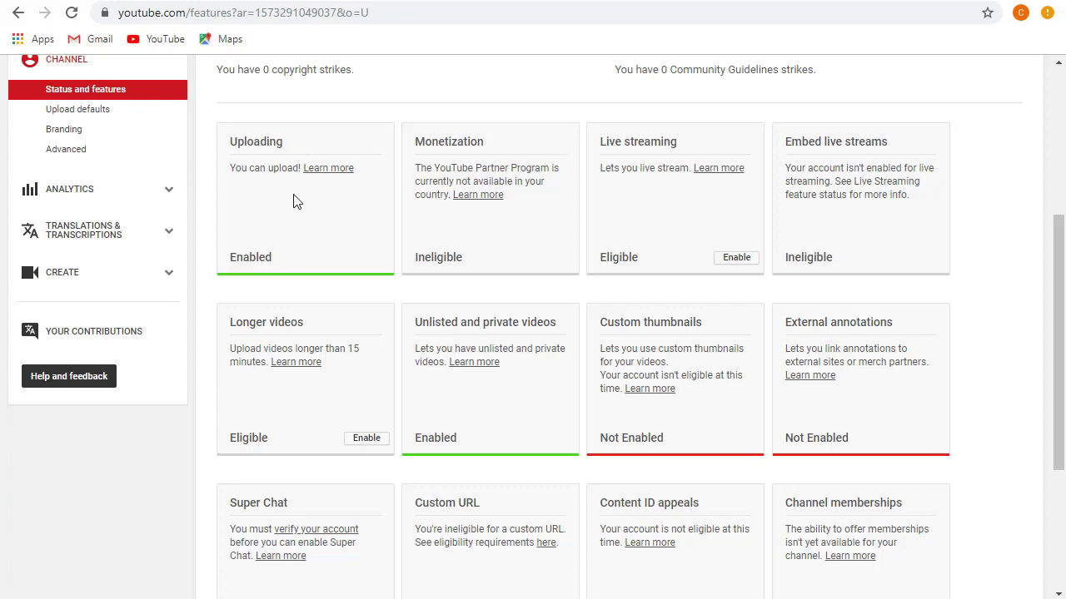
pyautogui.scroll(4, 294, 200)
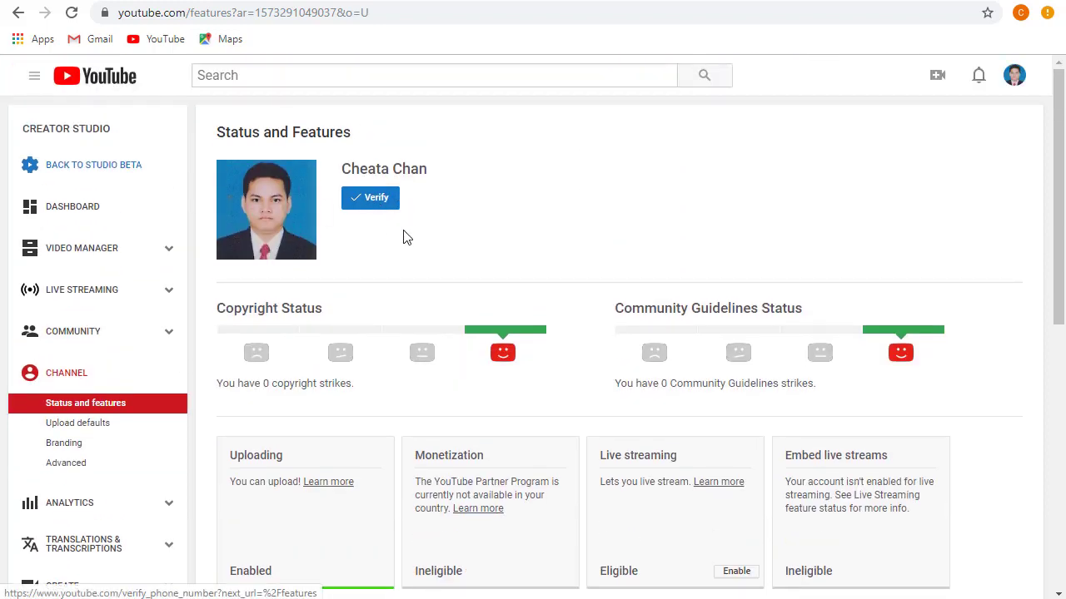
pyautogui.scroll(-2, 412, 238)
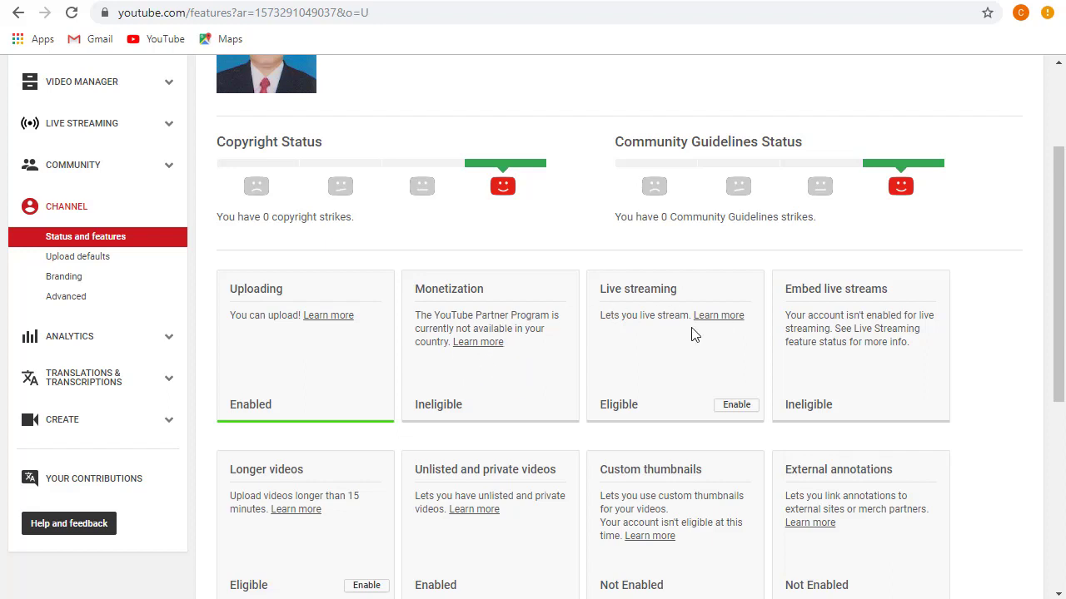
pyautogui.scroll(-3, 676, 337)
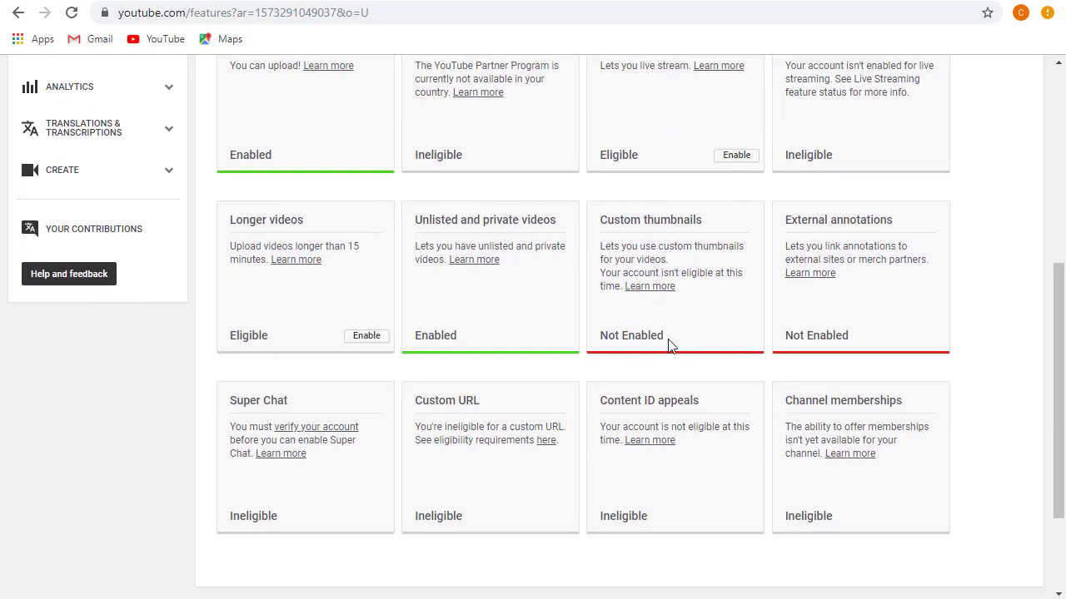
pyautogui.scroll(5, 497, 336)
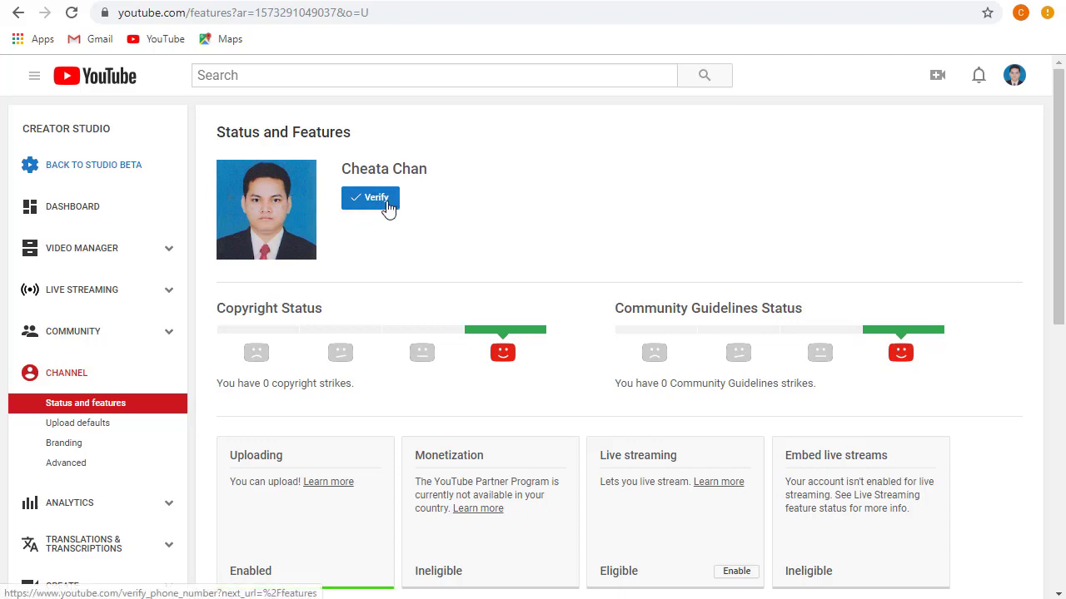
# Start Verify, choose text-message delivery, enter the account holder's phone number, and submit.
pyautogui.click(379, 207)
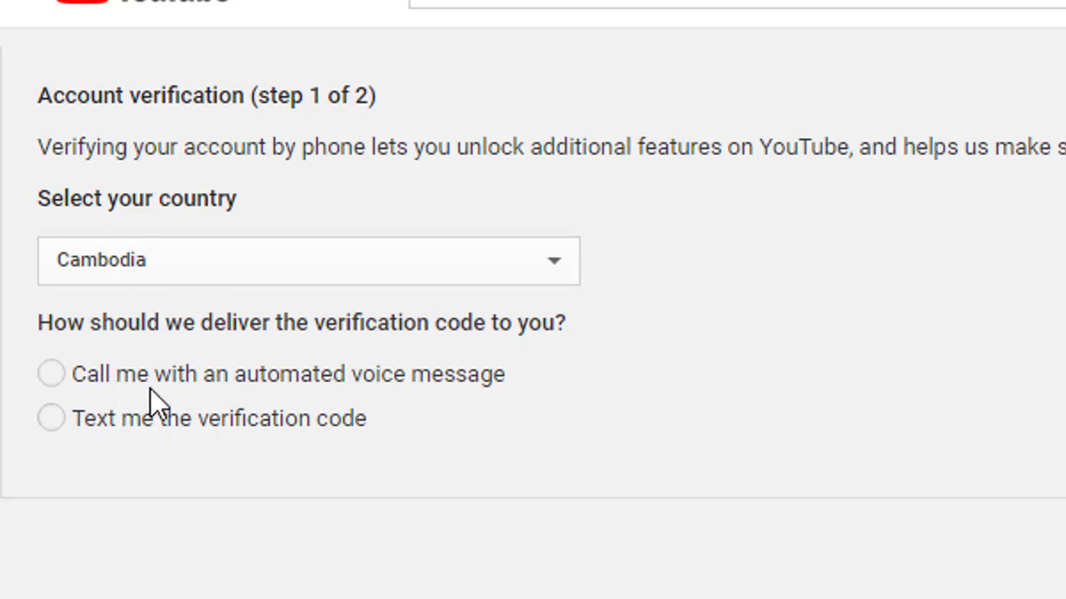
pyautogui.click(51, 419)
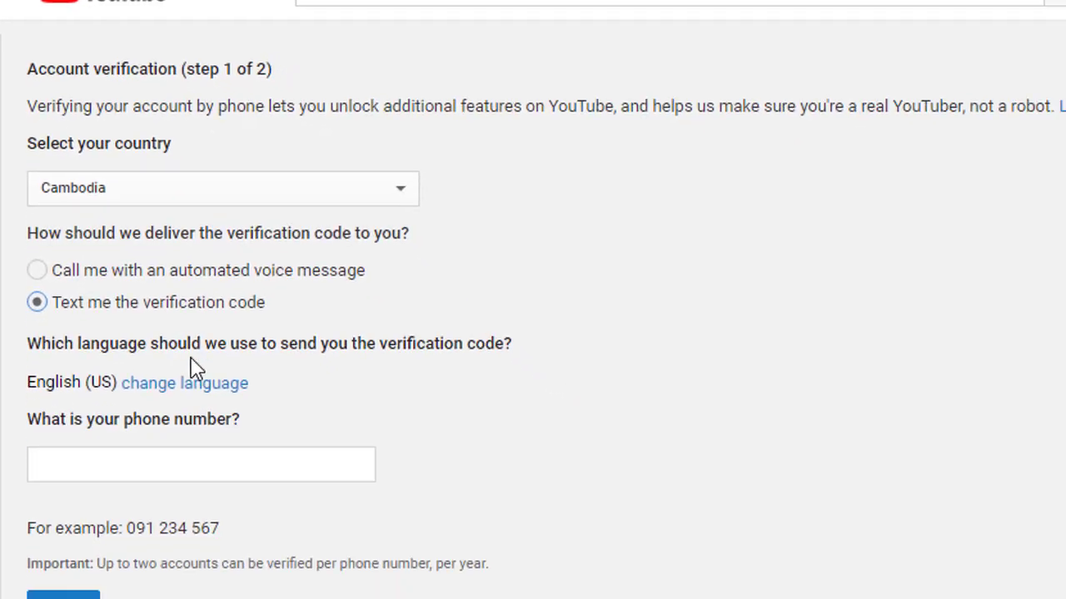
pyautogui.click(181, 425)
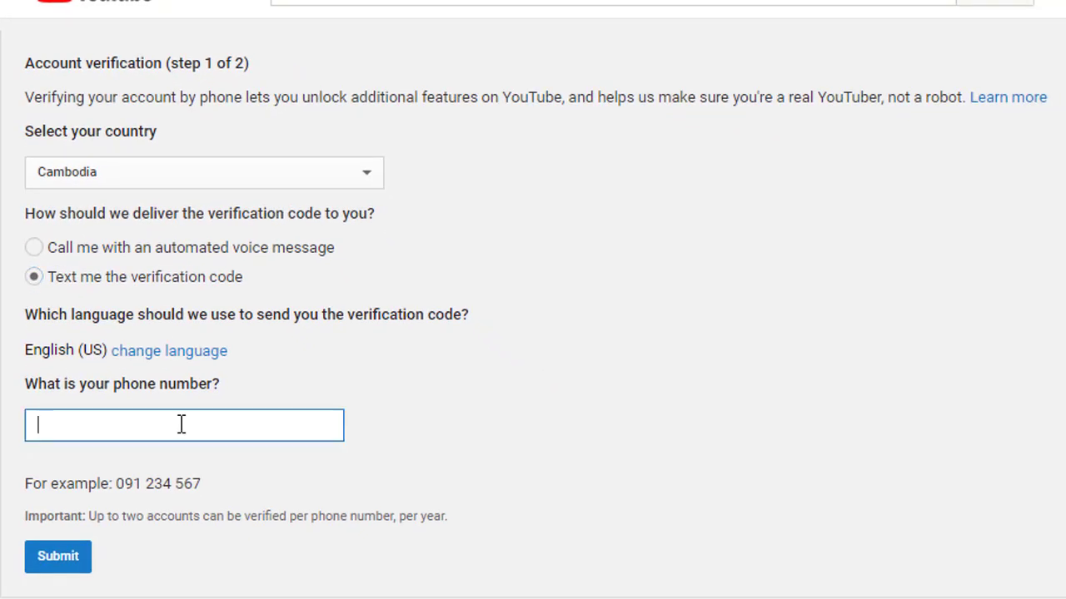
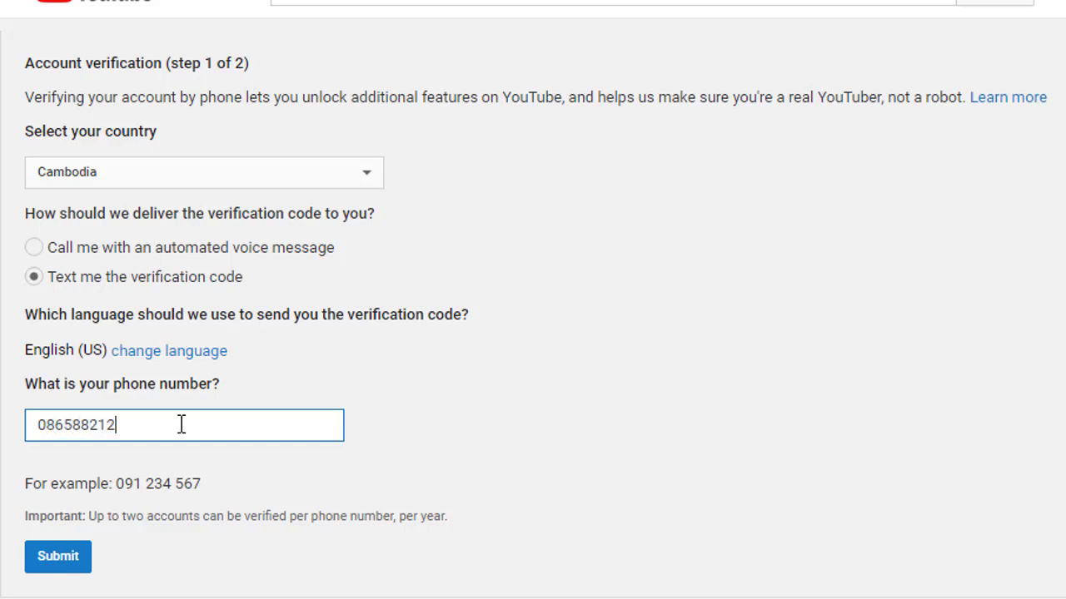
pyautogui.click(62, 556)
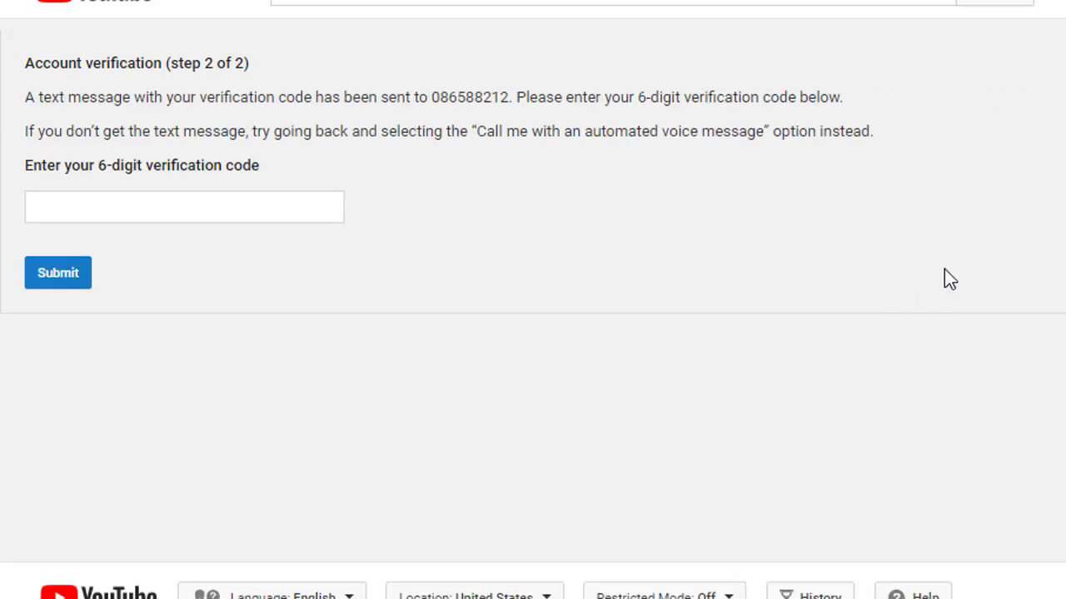
# Enter the 6-digit texted verification code and submit it to verify the account.
pyautogui.click(310, 218)
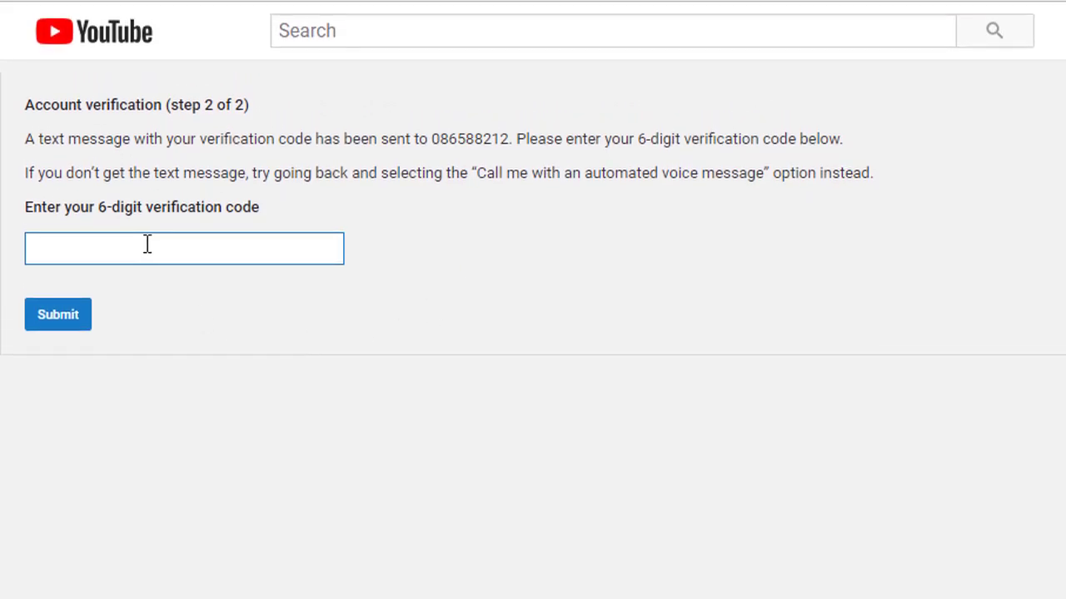
pyautogui.click(57, 319)
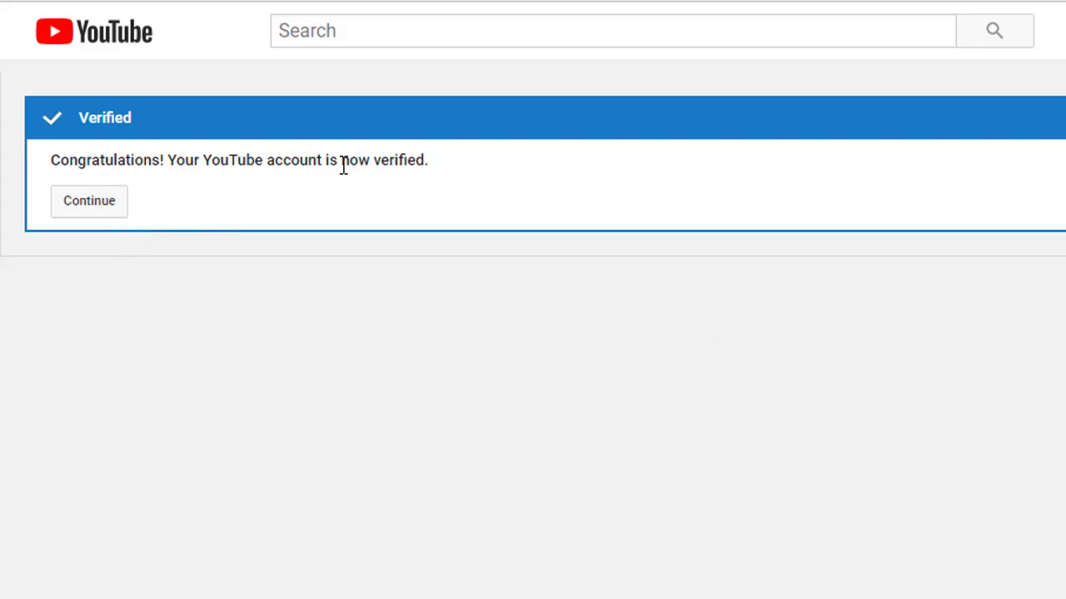
# Continue past the confirmation and review the Verified status with longer videos and custom thumbnails enabled.
pyautogui.click(87, 209)
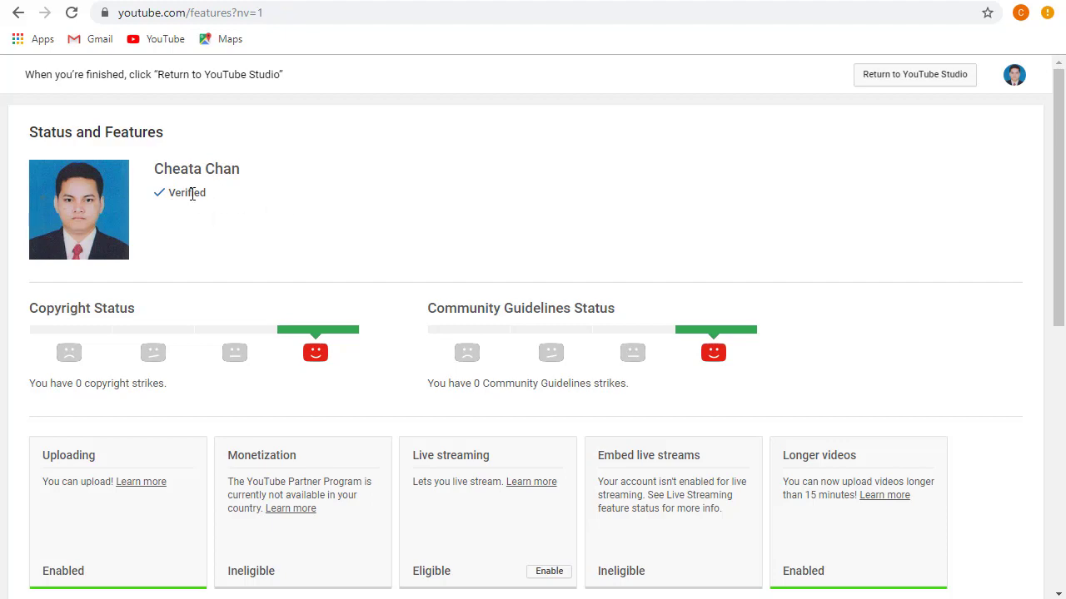
pyautogui.scroll(-4, 300, 205)
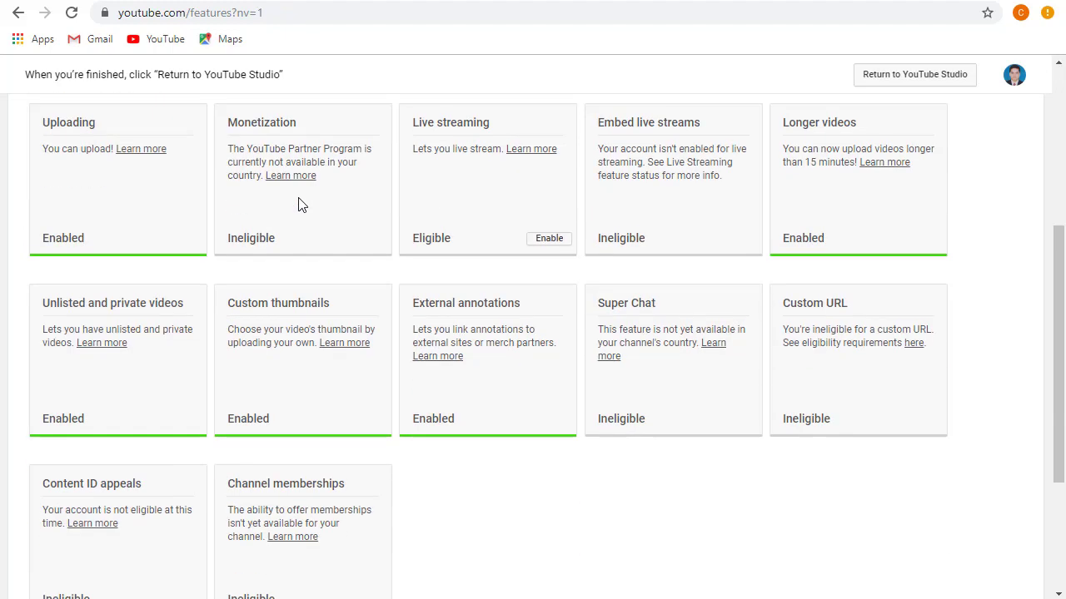
pyautogui.scroll(-3, 300, 205)
pyautogui.scroll(7, 298, 200)
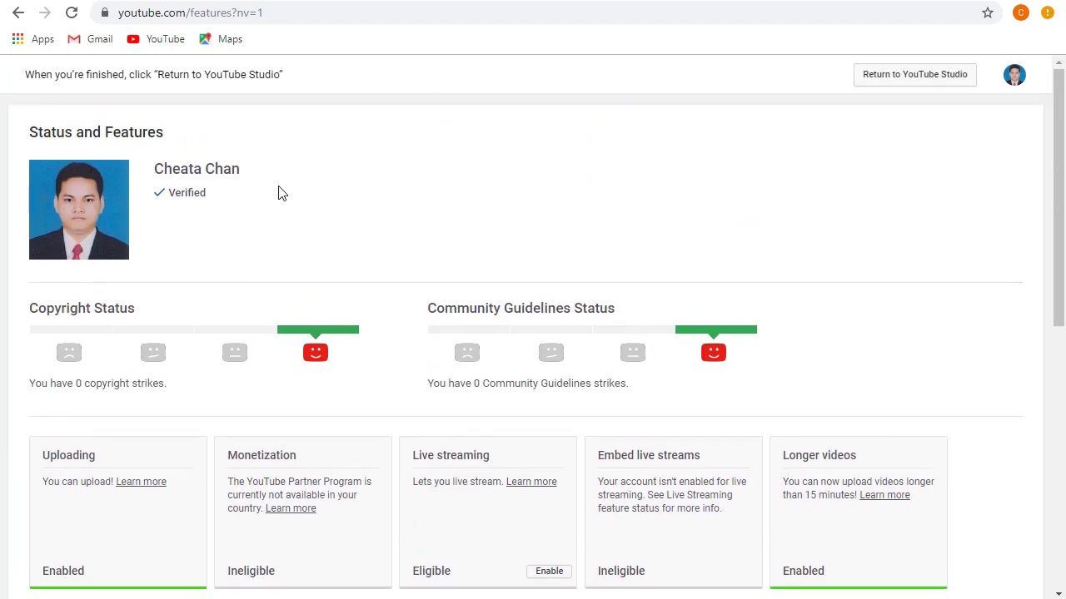
# Go from YouTube Studio back to Creator Studio Classic's CHANNEL status and features page.
pyautogui.click(923, 79)
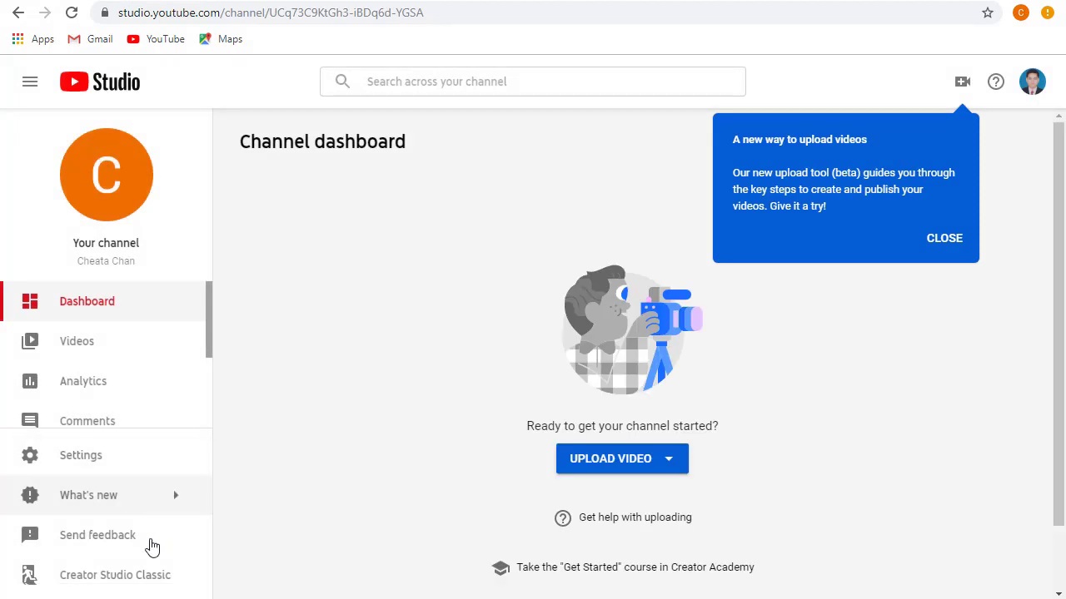
pyautogui.click(138, 582)
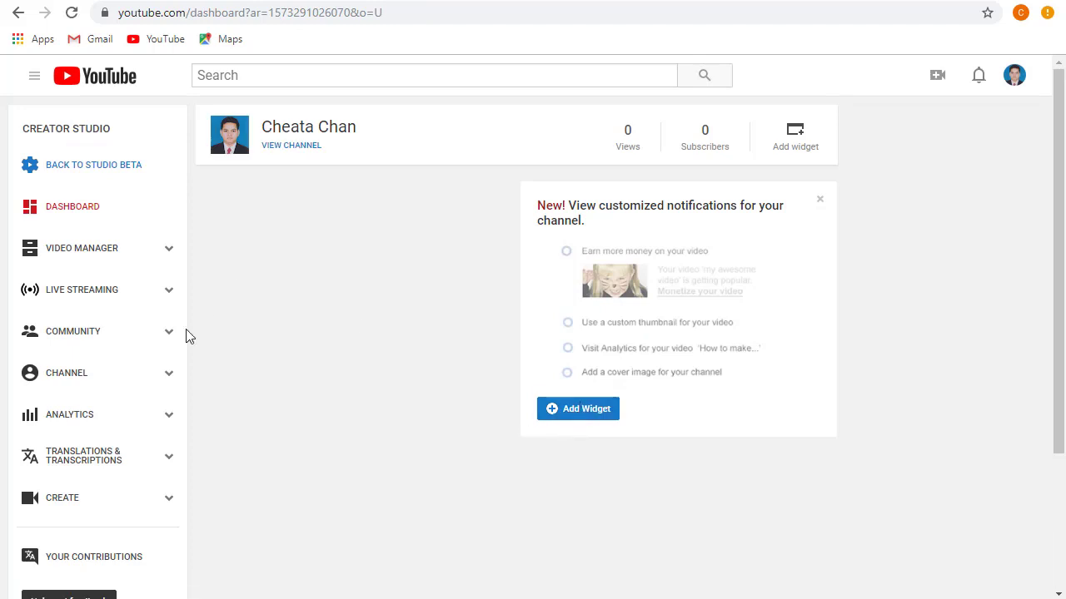
pyautogui.click(93, 388)
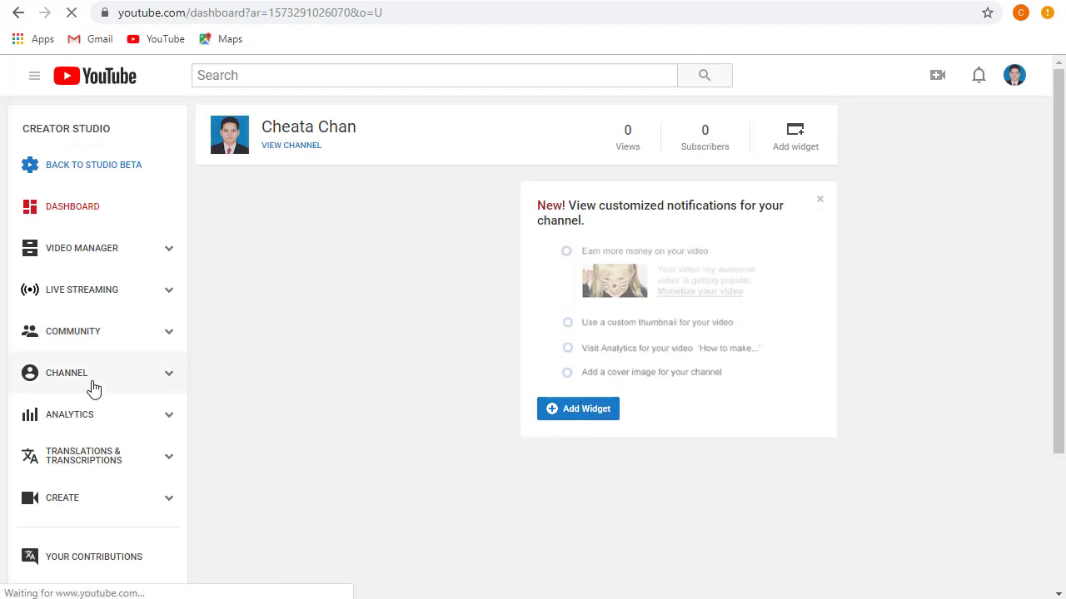